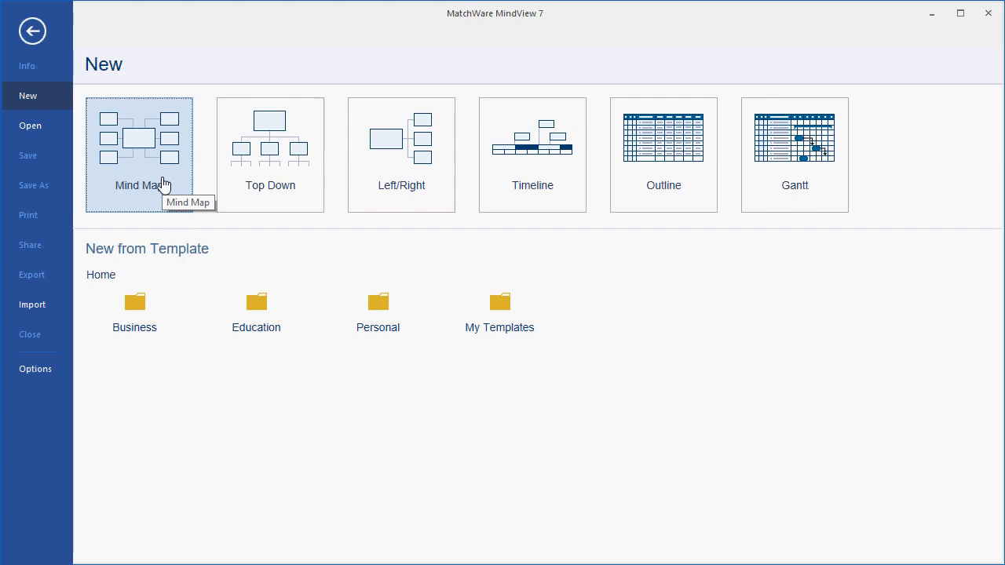
- Create a new blank Mind Map document and look over the insert and review commands
left_click(163, 184)
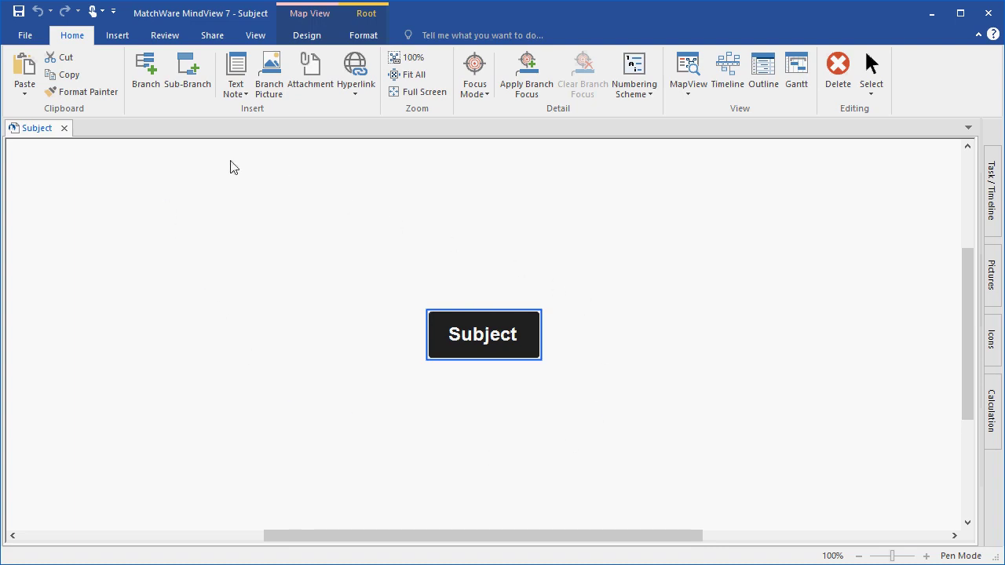
left_click(114, 40)
left_click(161, 39)
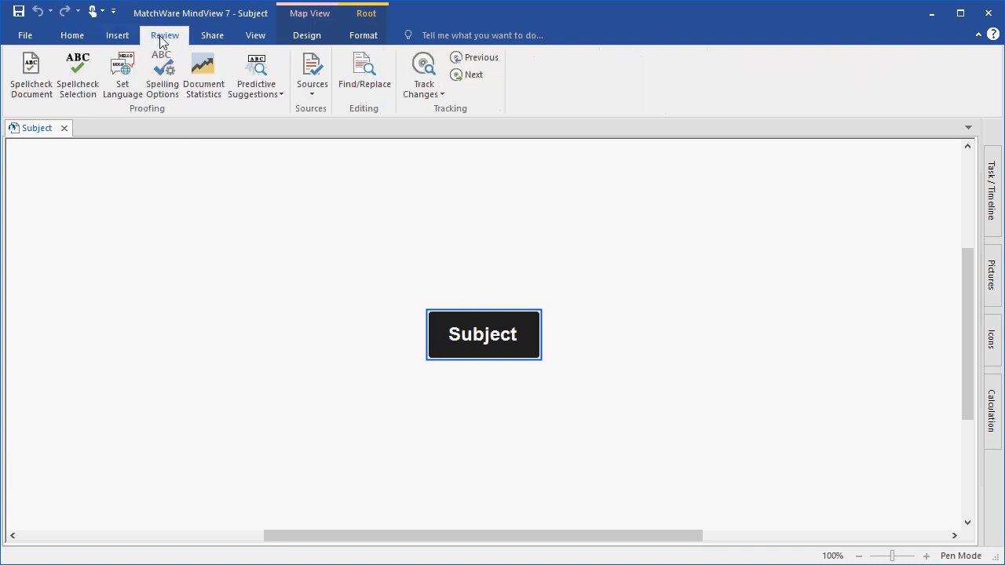
left_click(73, 37)
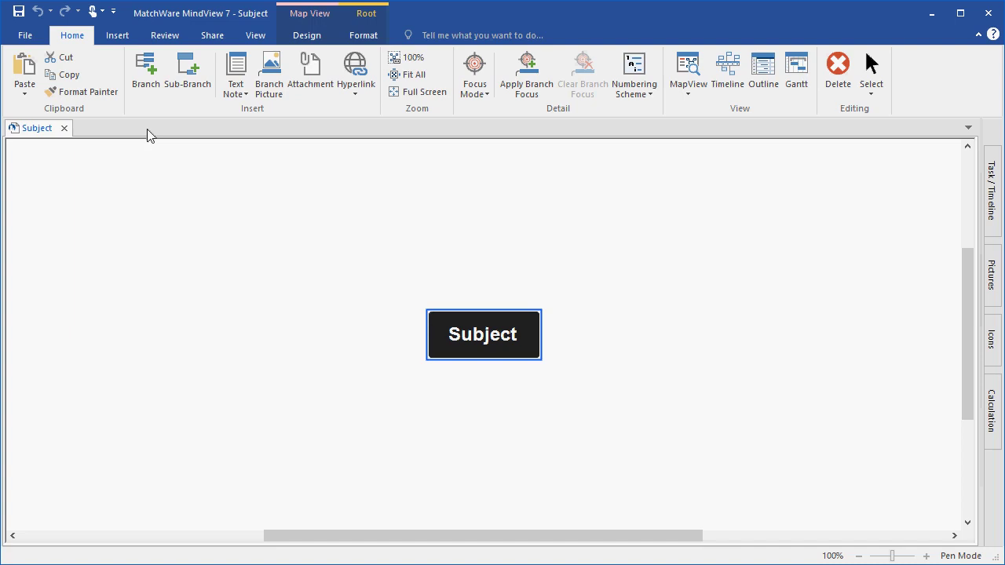
- Add two main branches to the Subject root and two nested levels of sub-branches under the second one
left_click(149, 87)
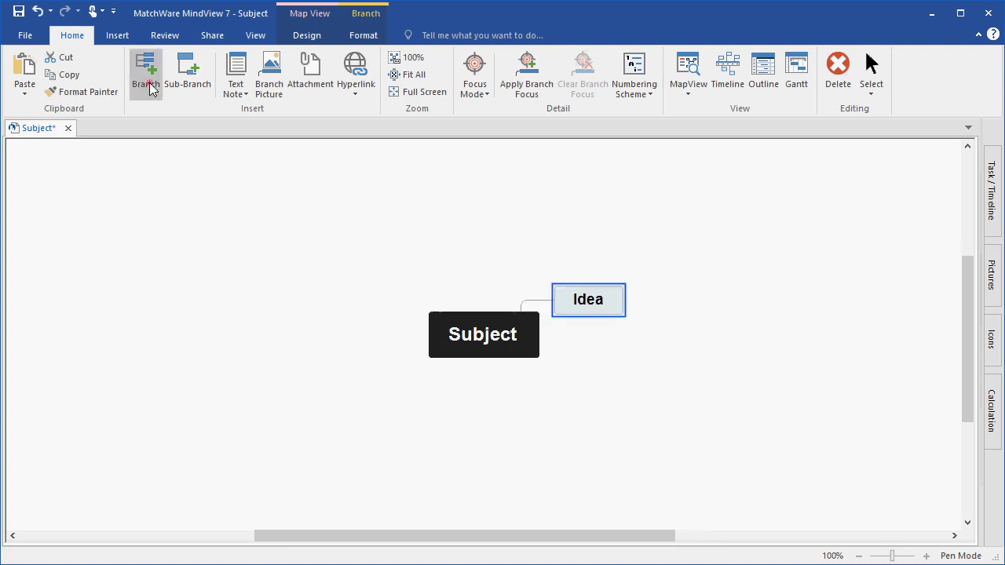
left_click(151, 88)
left_click(194, 84)
left_click(193, 85)
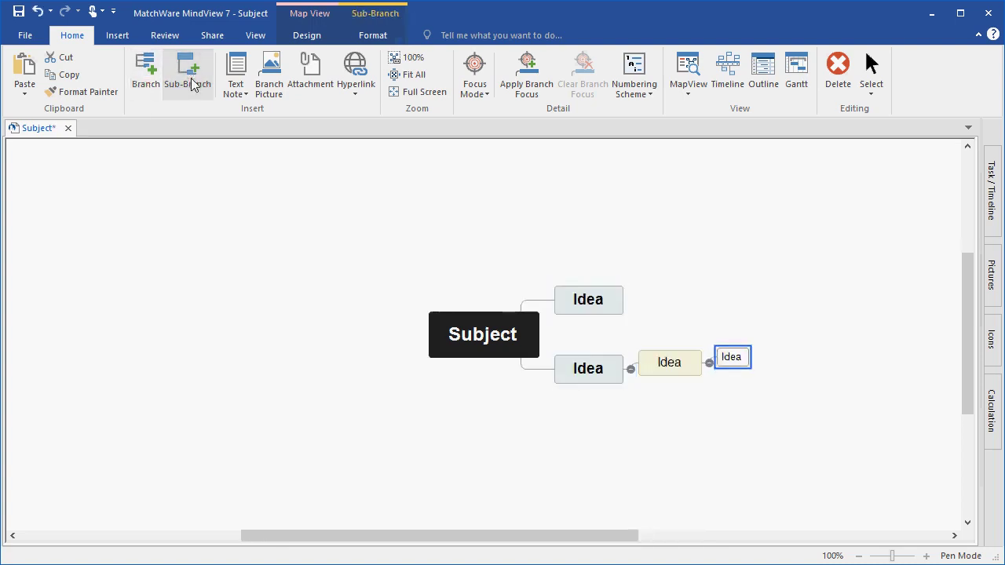
- Examine the insert options available for the first Idea branch without adding anything
right_click(578, 302)
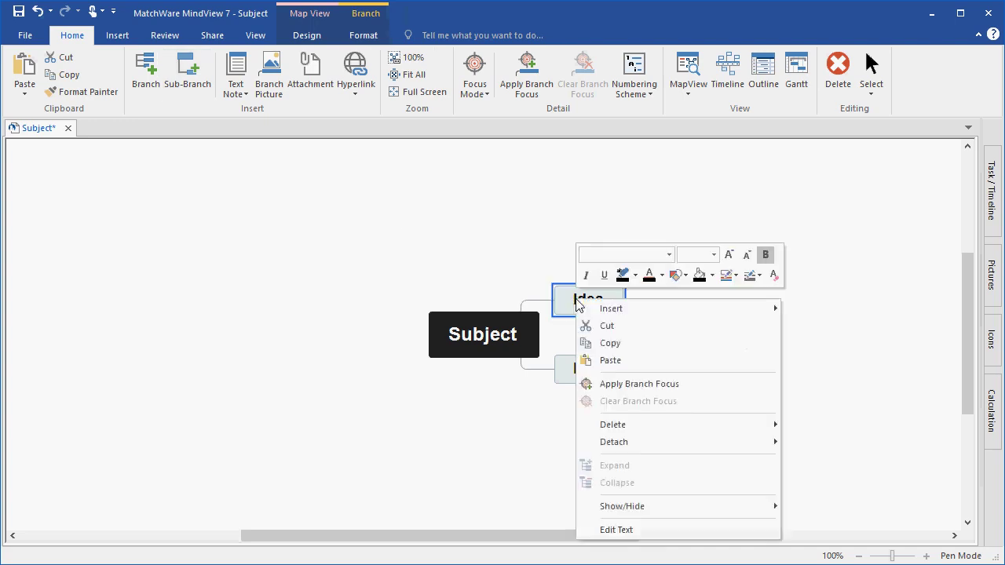
mouse_move(597, 310)
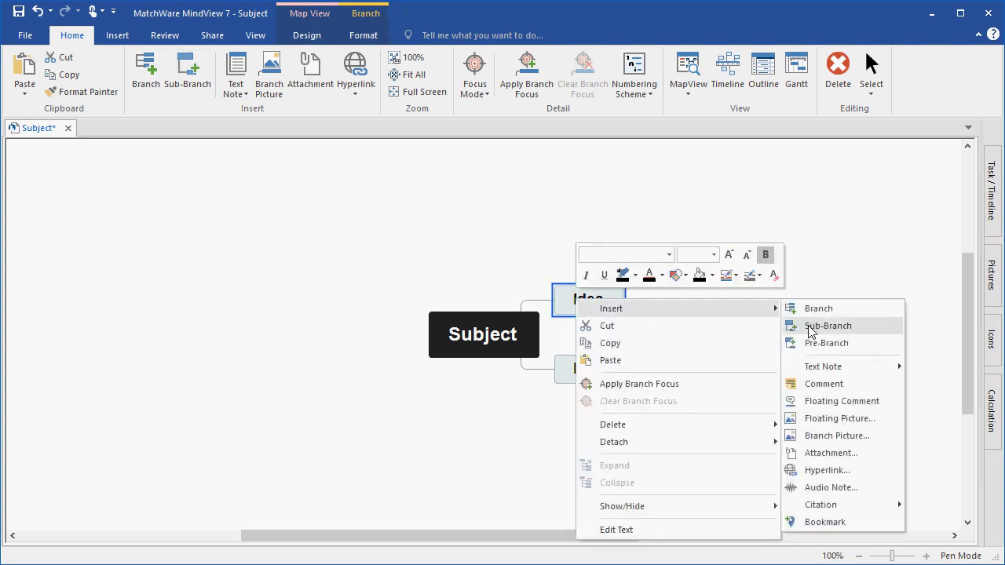
left_click(837, 277)
- Add two more main branches to the Subject root and two nested levels of sub-branches under the newest one
left_click(518, 355)
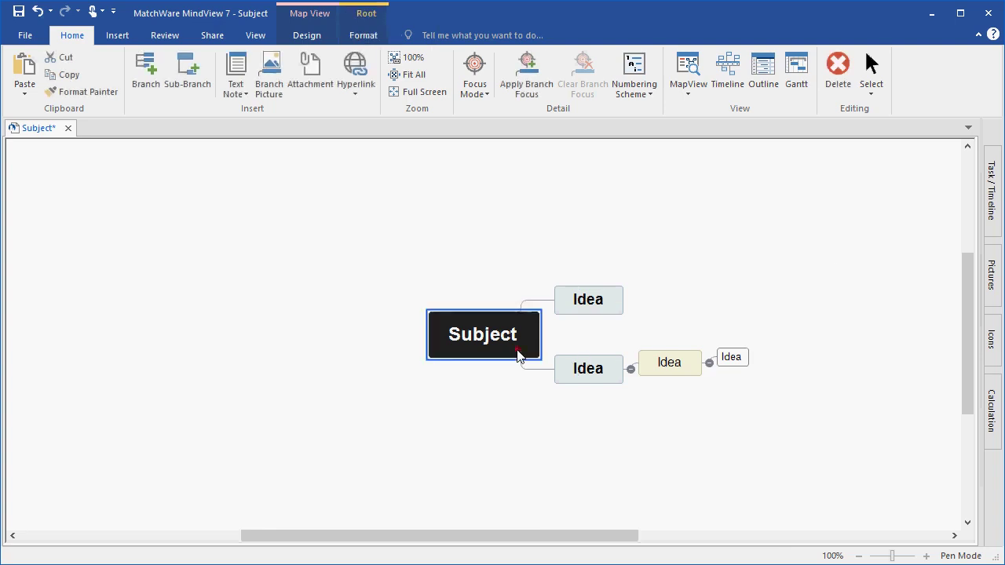
key("Insert")
key("Return")
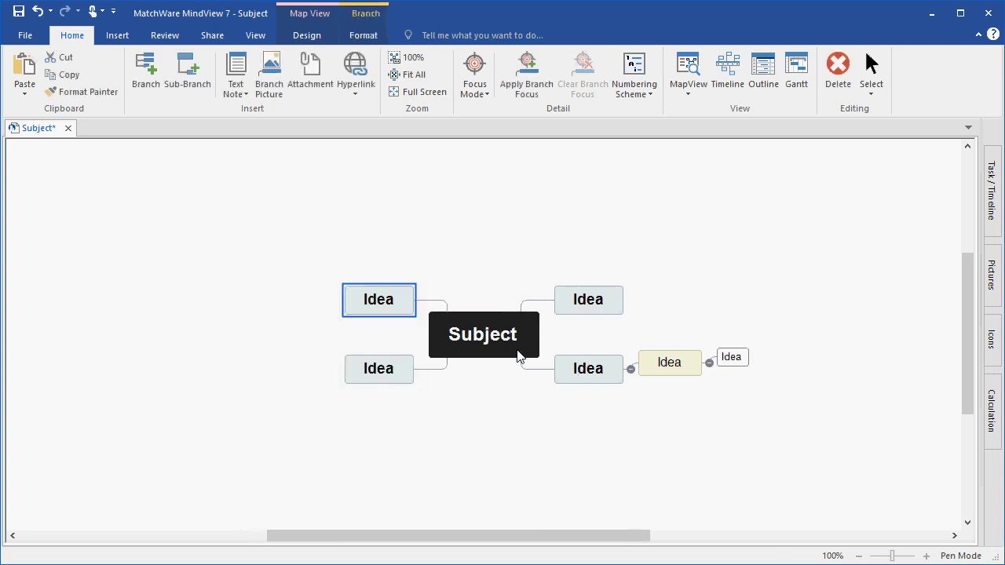
key("Insert")
key("Insert")
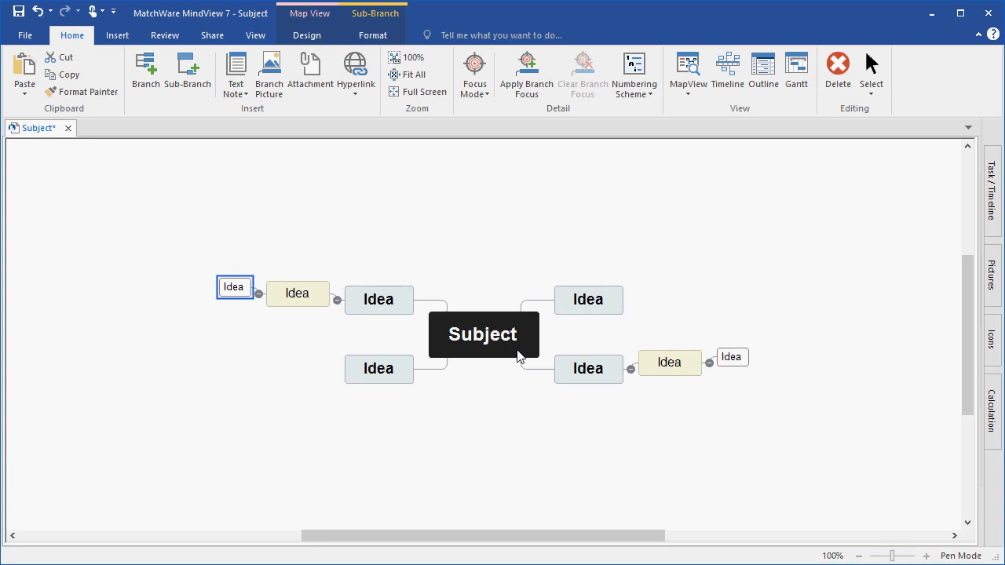
- Move both third-level Idea branches up to the second level of their main branches, and reposition the second main branch
left_click(246, 335)
left_click_drag(231, 288, 303, 339)
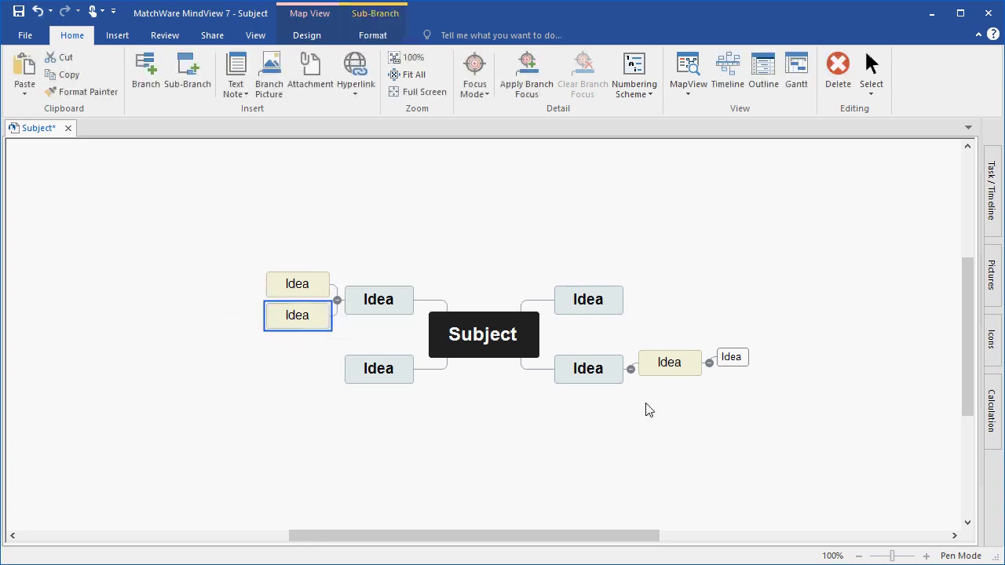
left_click_drag(728, 362, 673, 417)
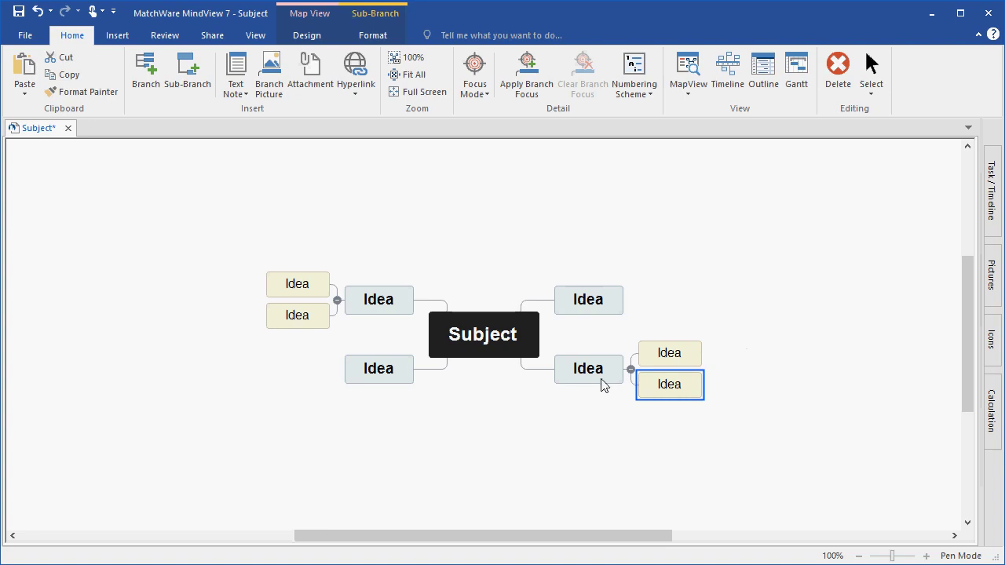
left_click(593, 359)
left_click_drag(593, 359, 594, 305)
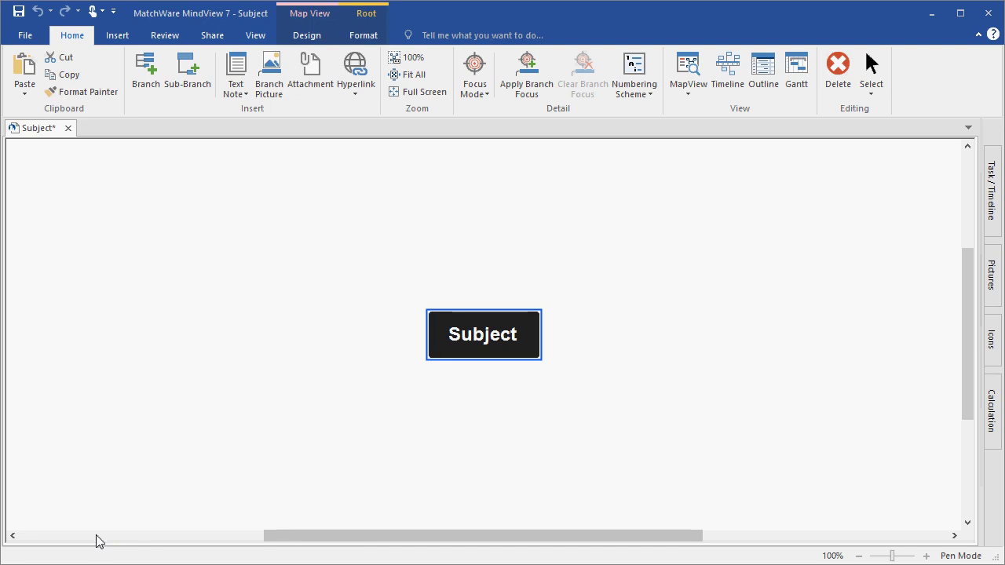
- Rename the root of the emptied mind map from Subject to "Agenda"
left_click(606, 376)
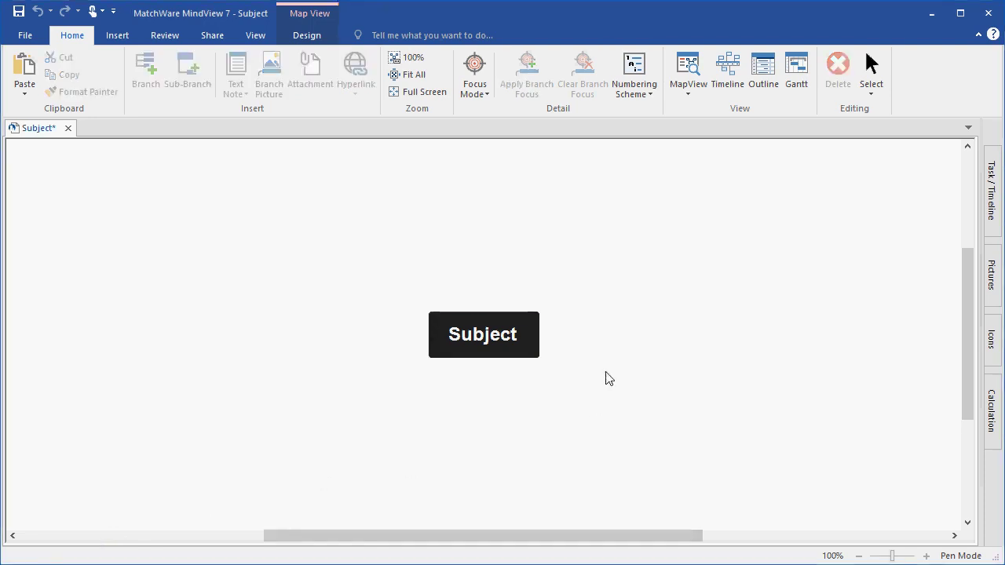
left_click(481, 340)
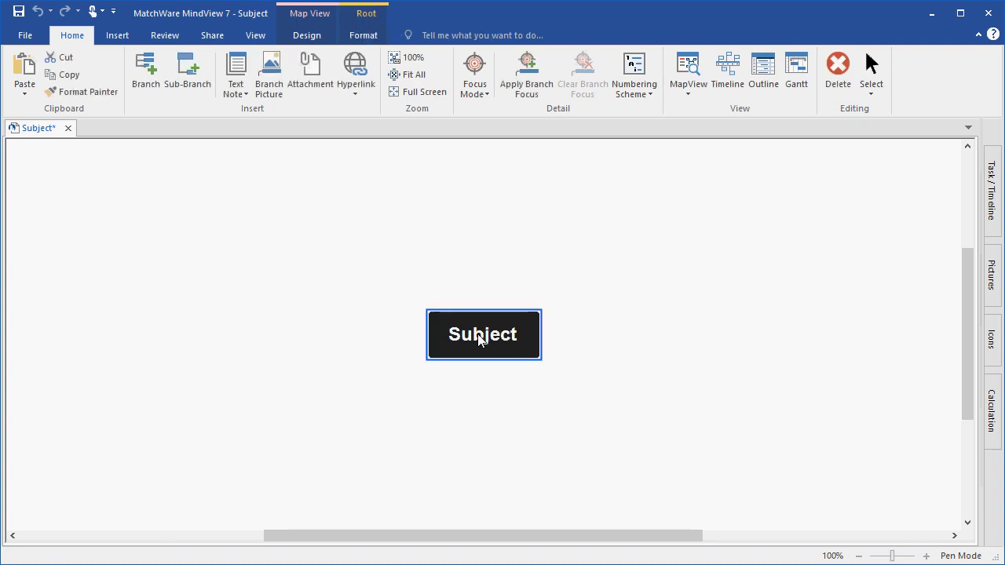
type("Agenda")
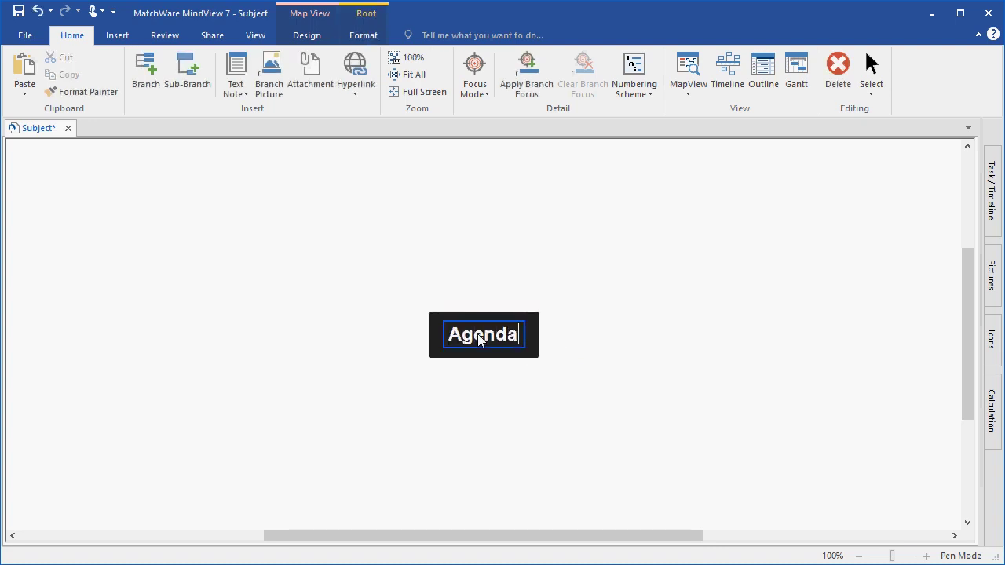
left_click(497, 381)
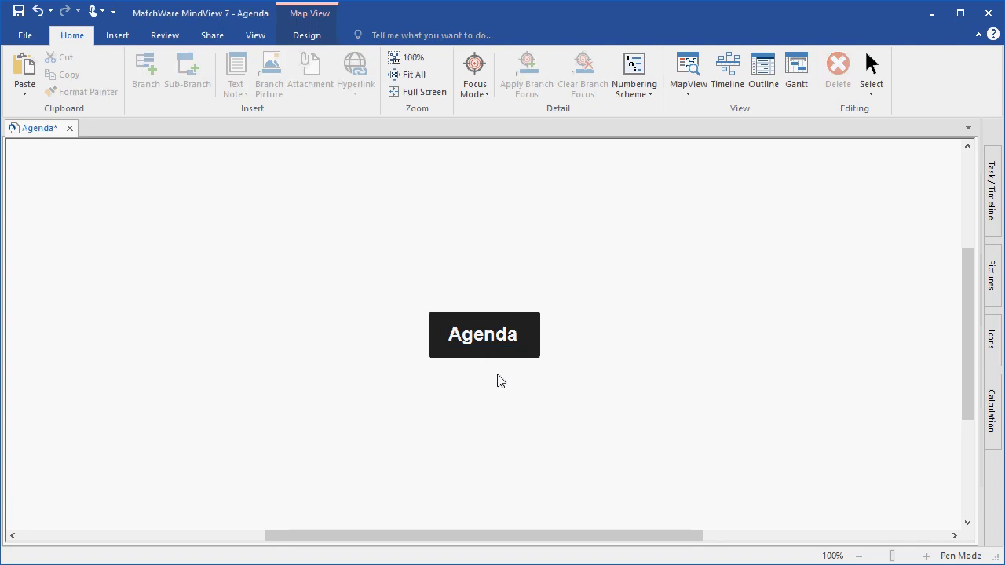
- Add two main branches to the Agenda root, named "Opening Remarks" and "Updates"
left_click(495, 334)
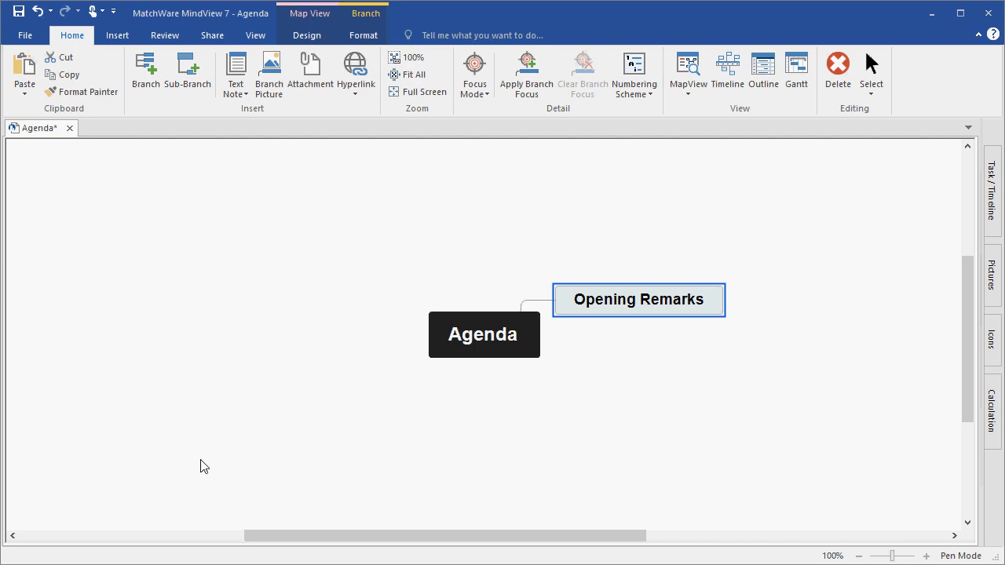
key("Return")
type("Updates")
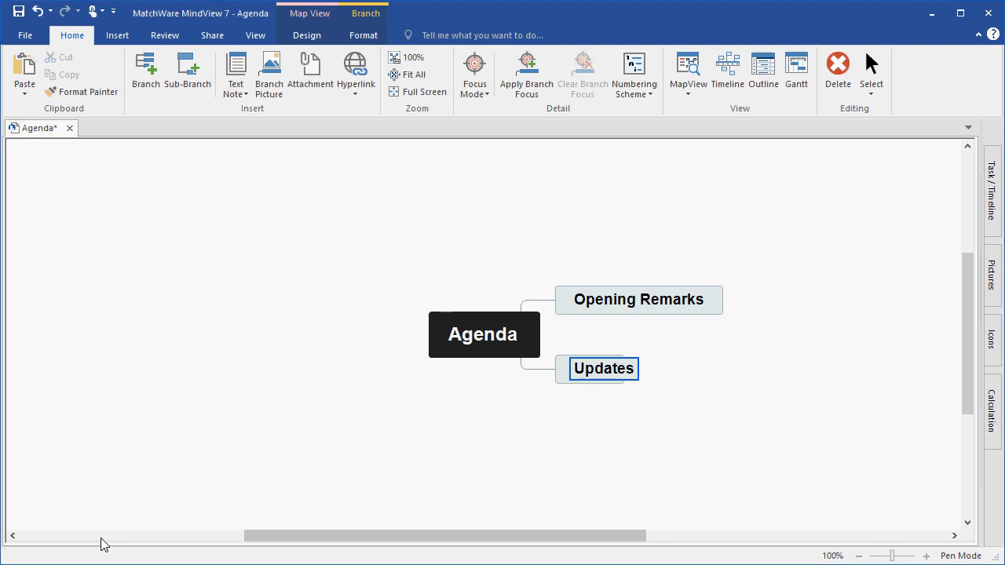
left_click(743, 407)
- Add a sub-branch named "Welcome" under the Opening Remarks branch
left_click(673, 314)
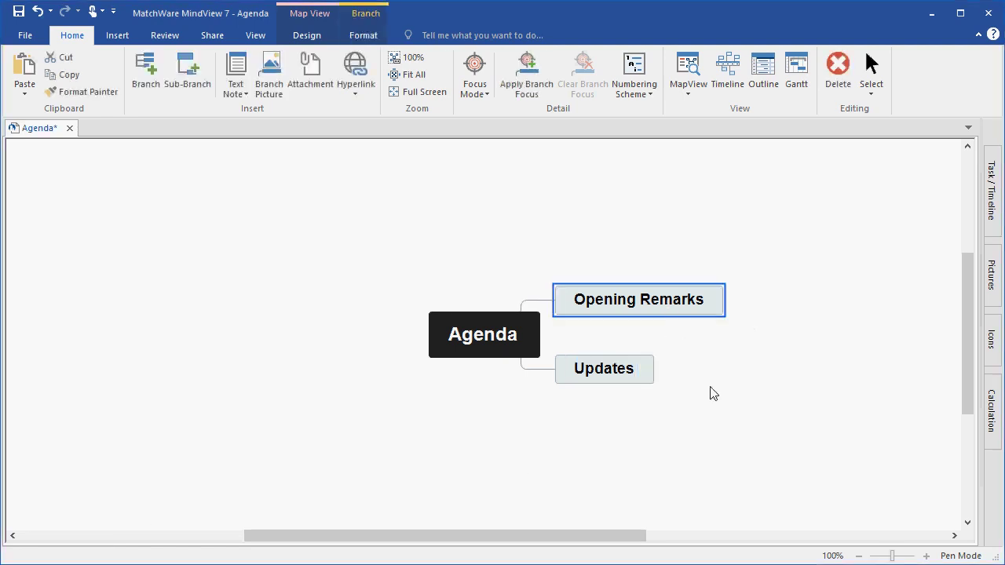
key("Insert")
type("Idea")
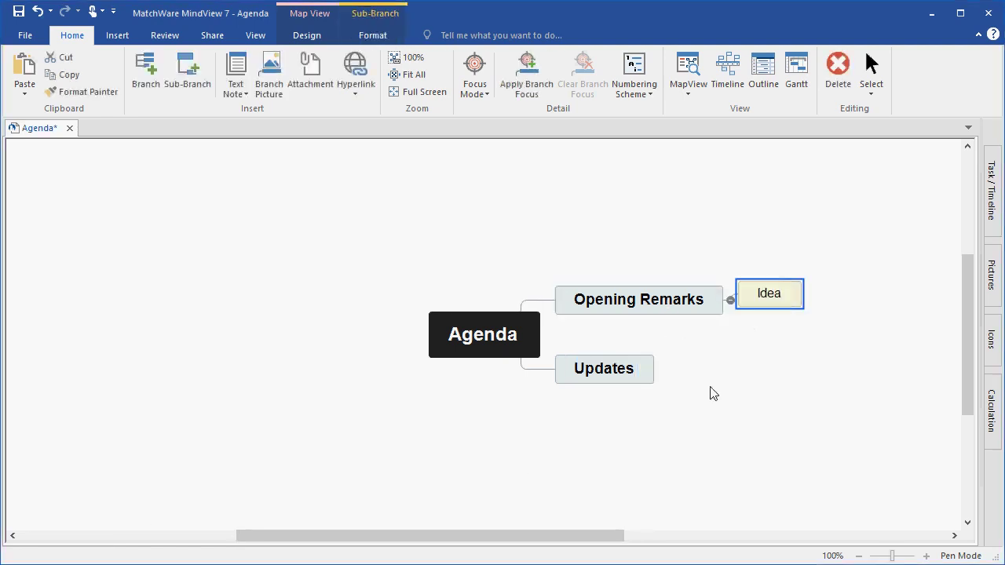
type("Welcome")
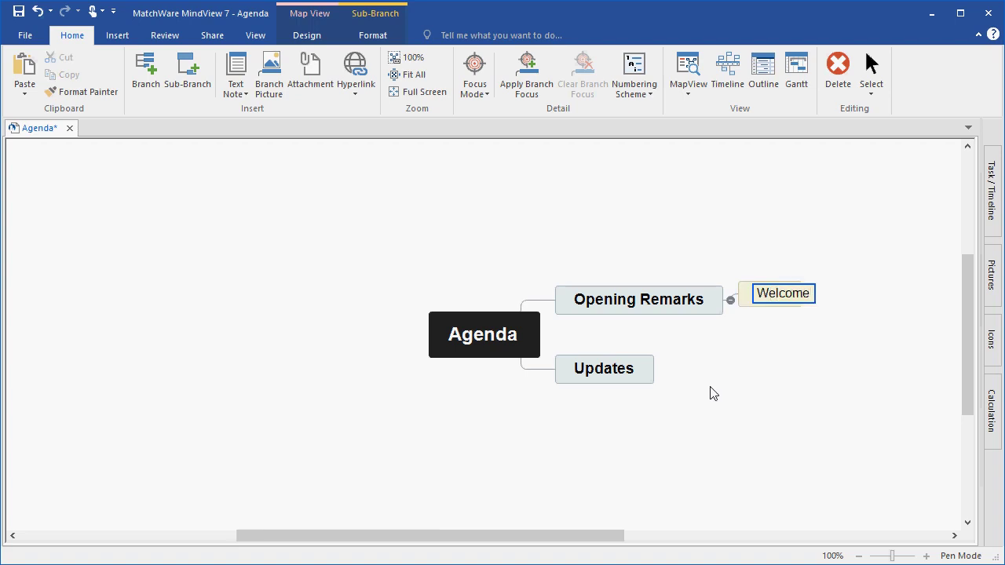
left_click(713, 394)
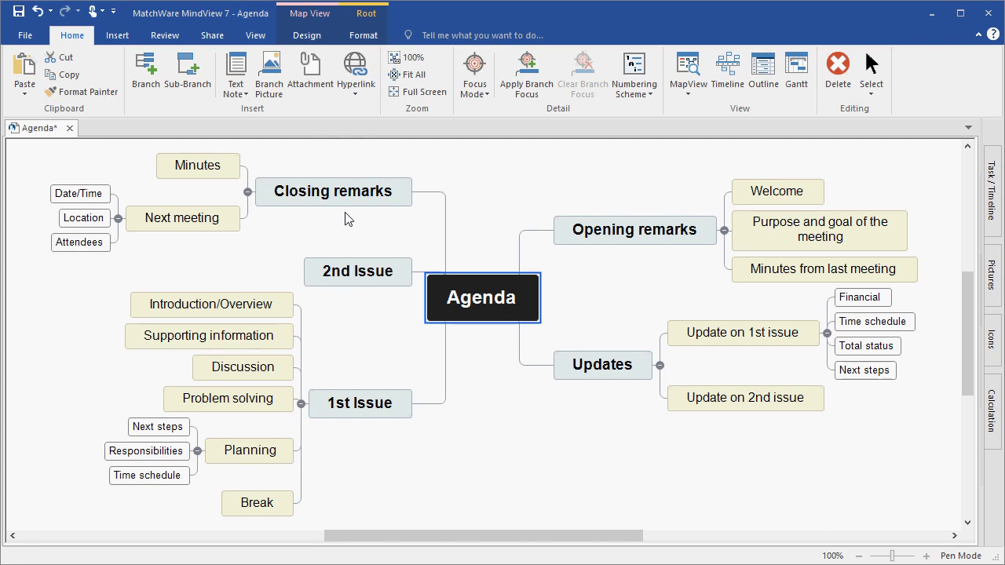
- Look through the export formats offered for the finished agenda map, and return to the map
left_click(27, 37)
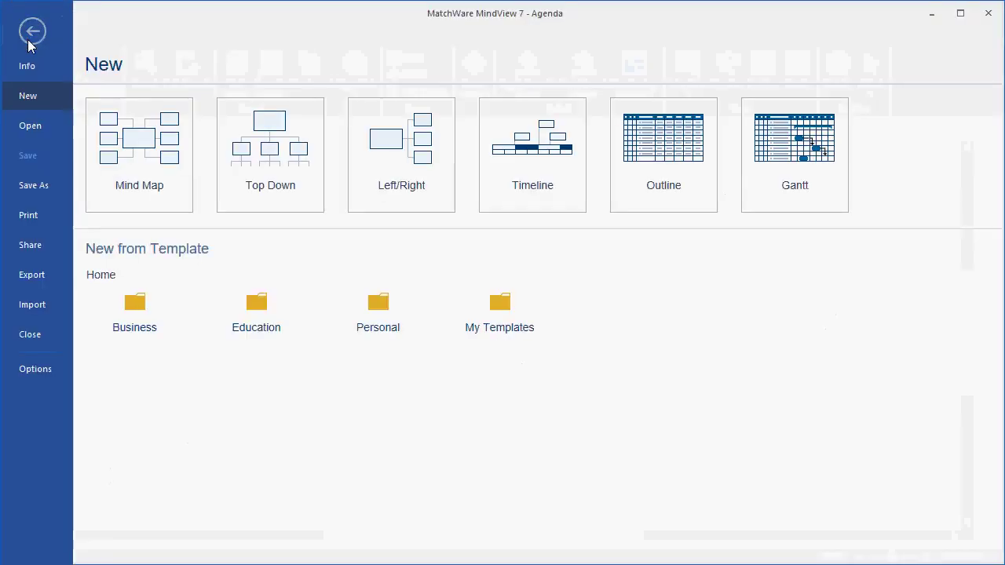
left_click(36, 275)
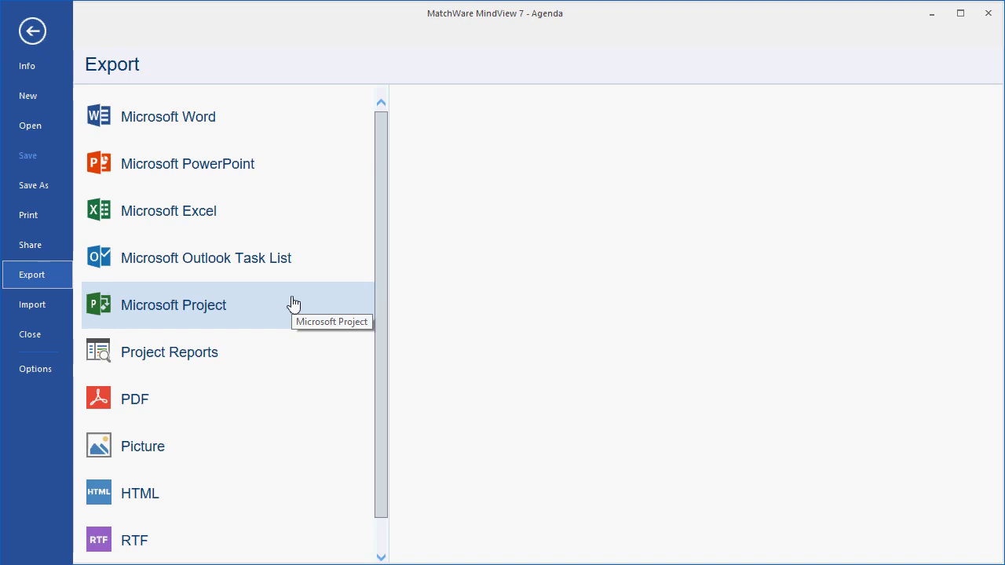
left_click(39, 37)
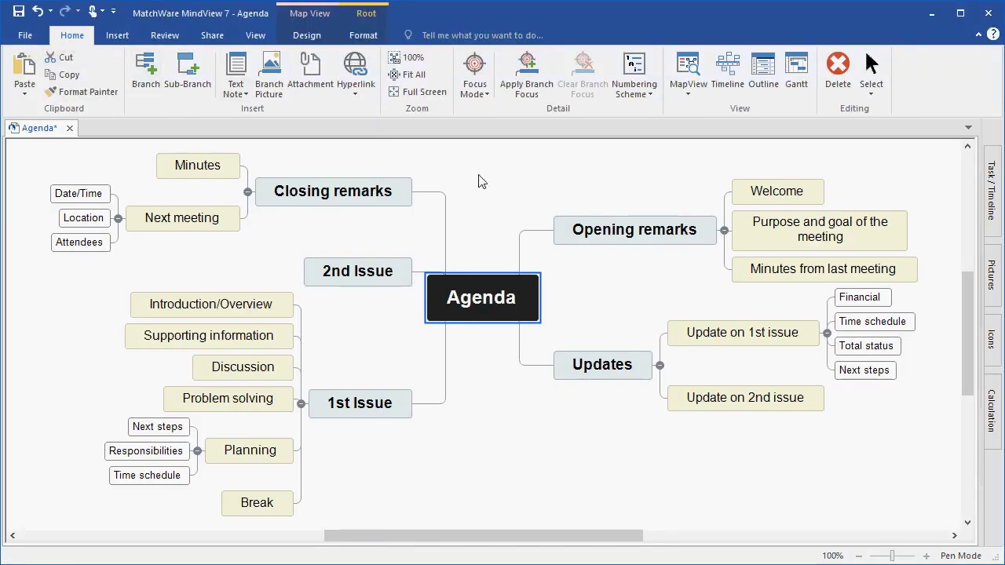
- Apply the 1, 1.1, 1.1.1, 1.1.1.1 numbering scheme to the map and fit the whole map in view
left_click(638, 95)
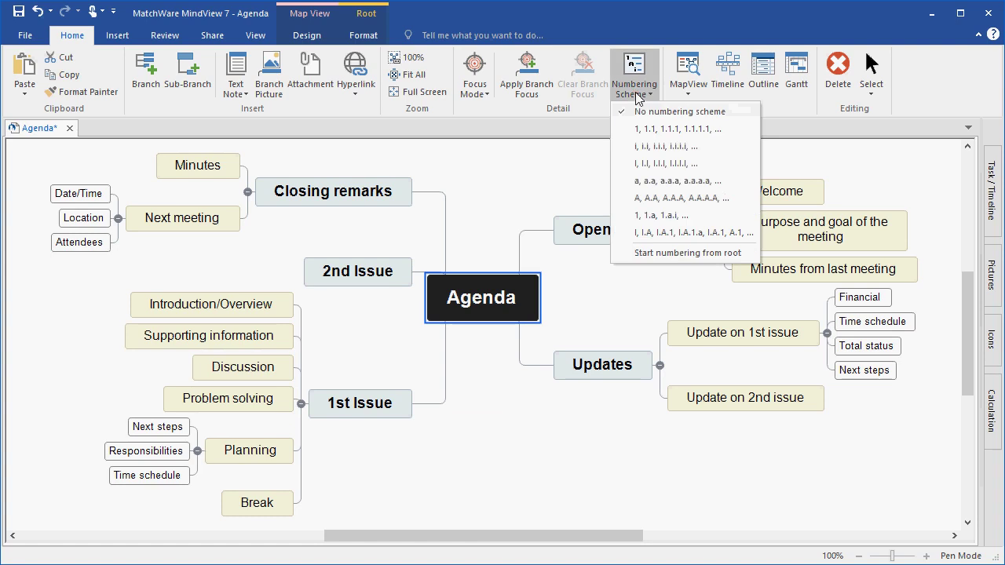
left_click(629, 131)
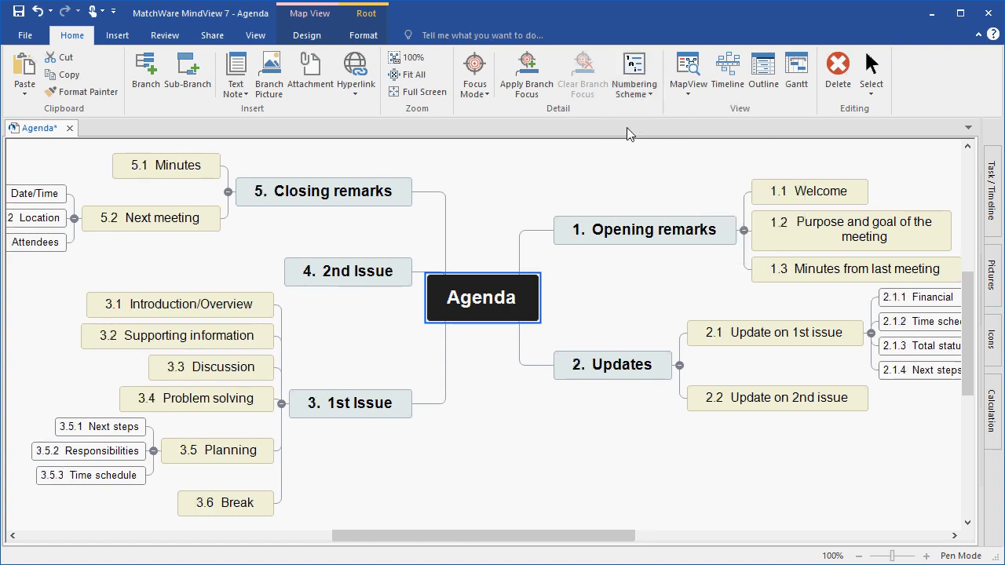
left_click(414, 75)
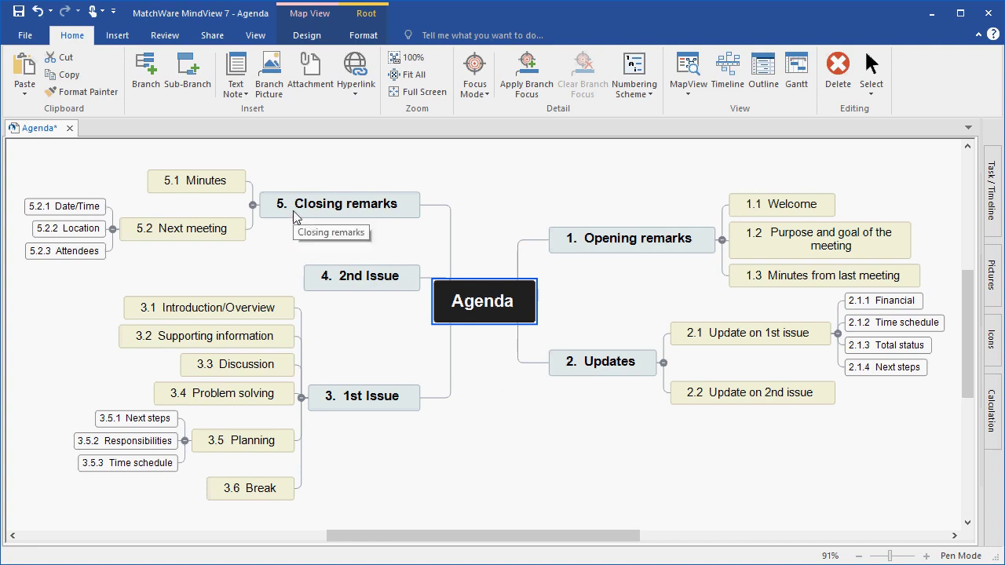
- Move the 2nd Issue branch below the 1st Issue branch, and undo the move
left_click_drag(380, 277, 377, 446)
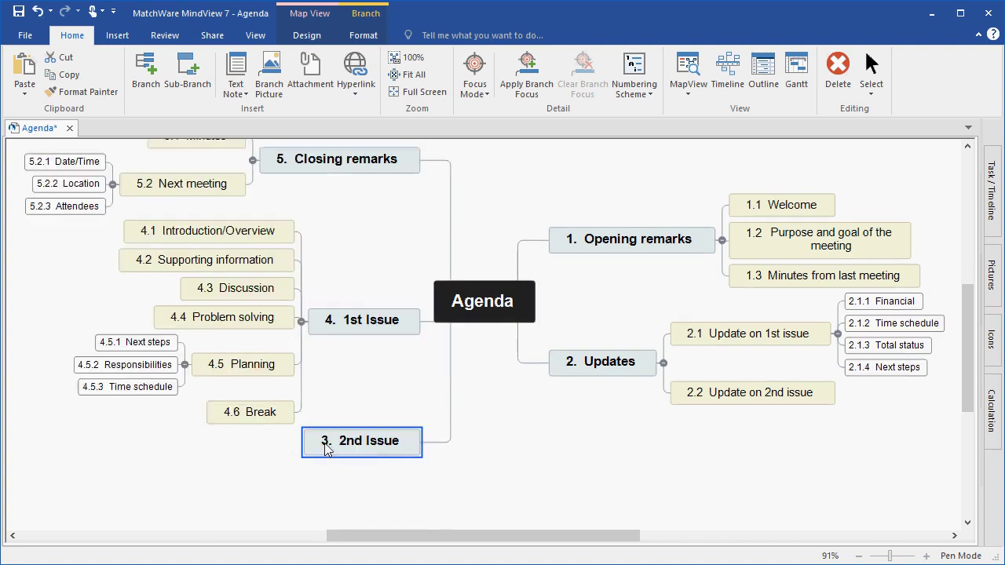
key("ctrl+z")
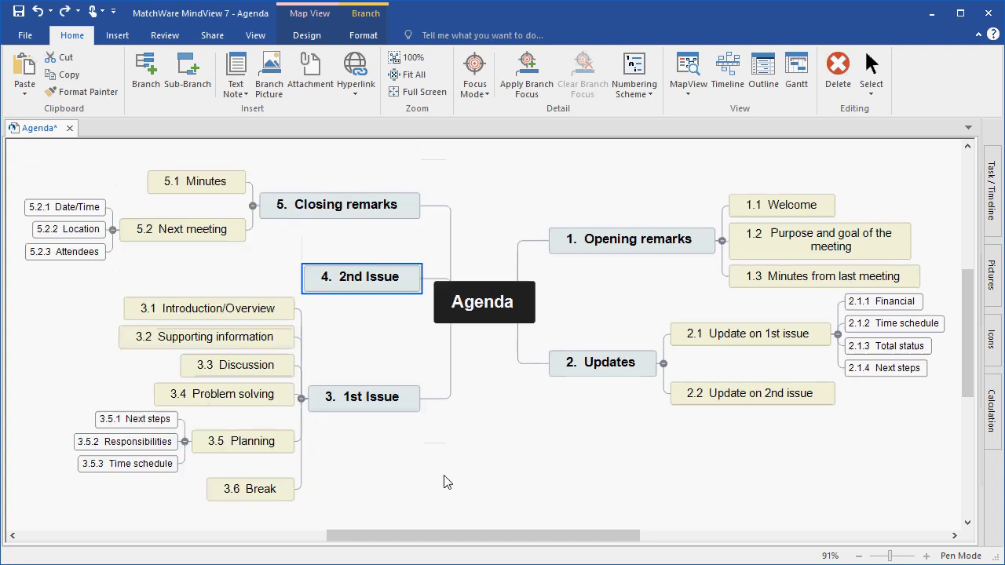
left_click(532, 450)
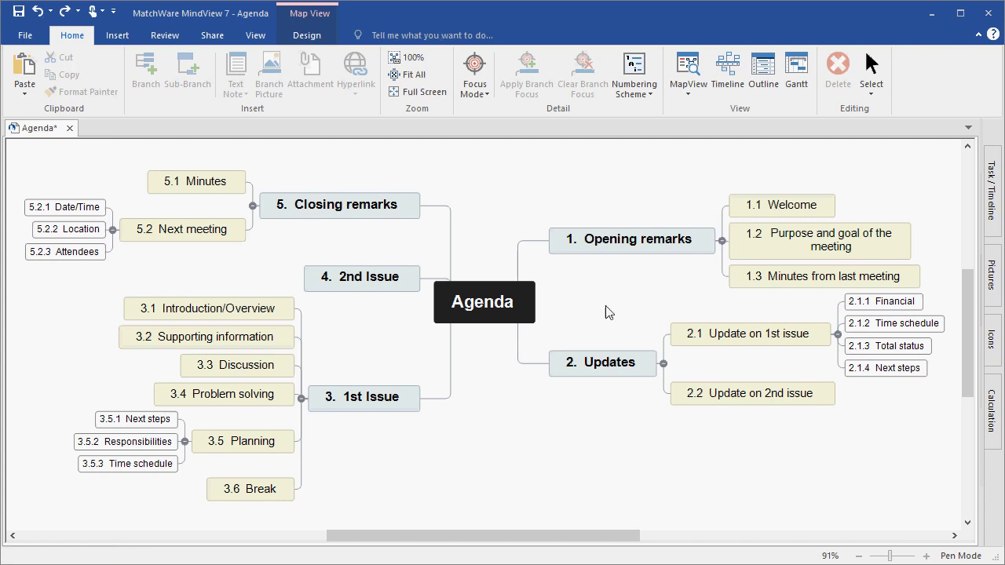
- Open the text note editor for the Welcome branch and enlarge the note area
left_click(775, 208)
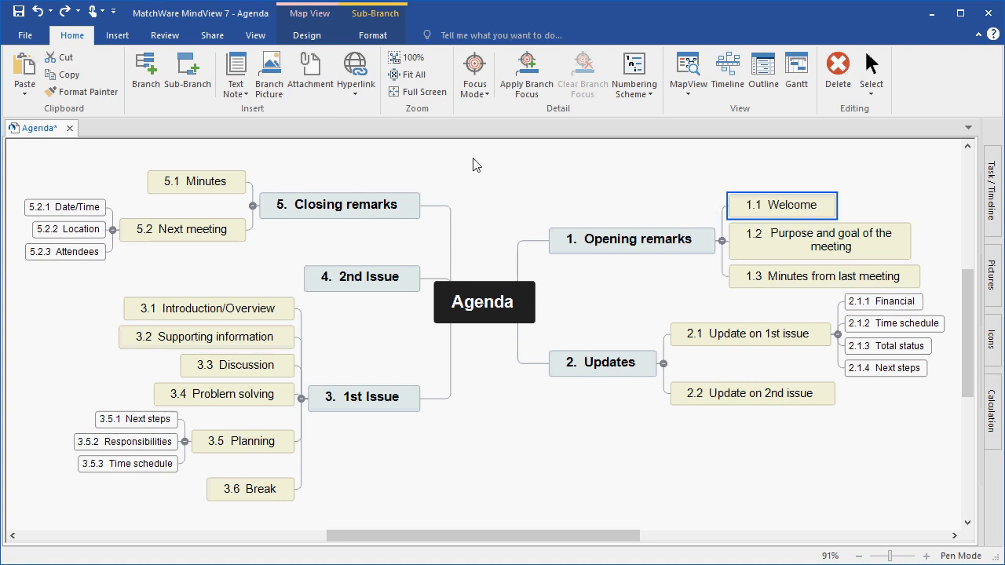
left_click(236, 70)
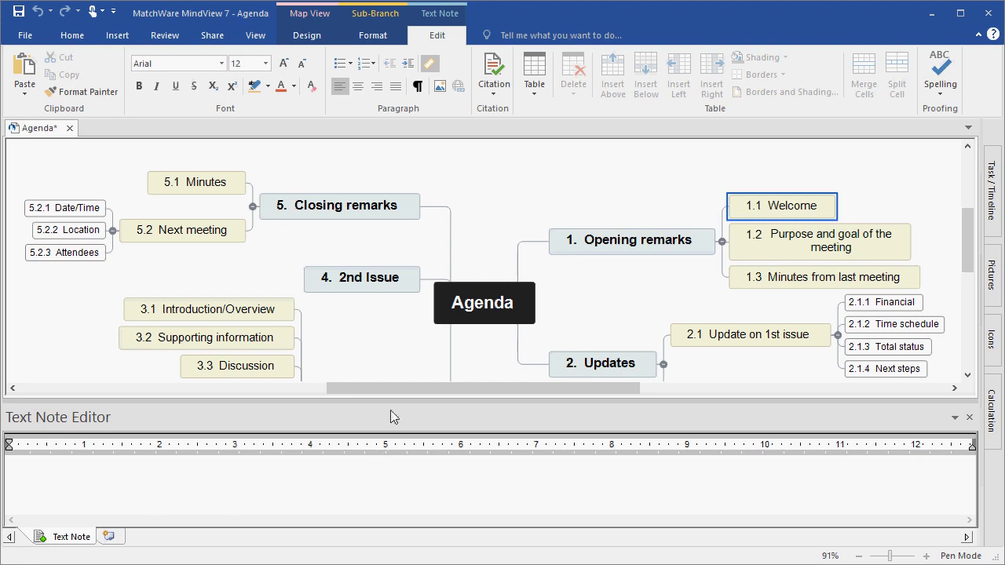
left_click_drag(390, 402, 425, 408)
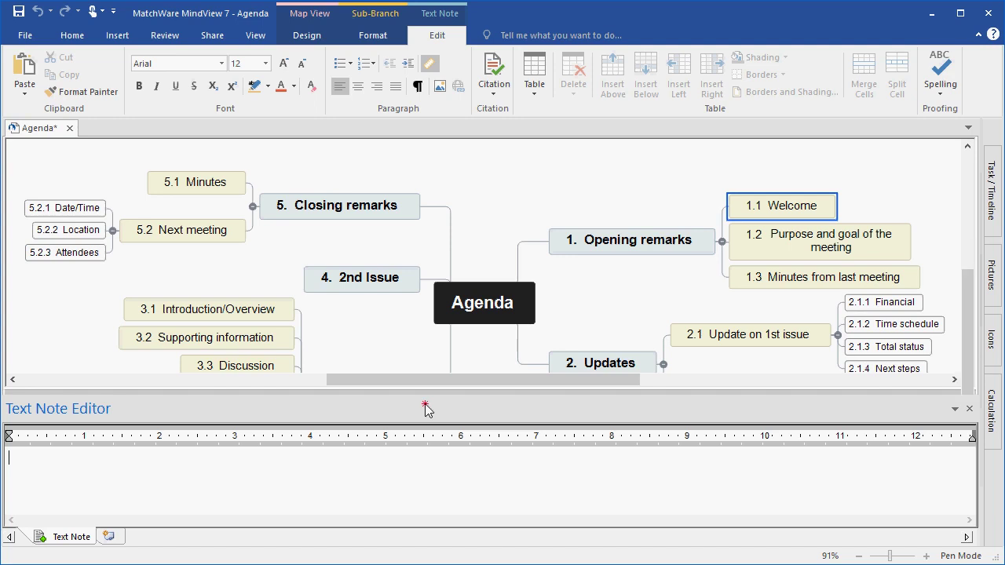
- Write the Welcome branch's note beginning "We would like to welcome the employees of GPS Incorporated to the quarterly employee update meeting", and close the editor
double_click(424, 405)
left_click_drag(299, 296, 506, 524)
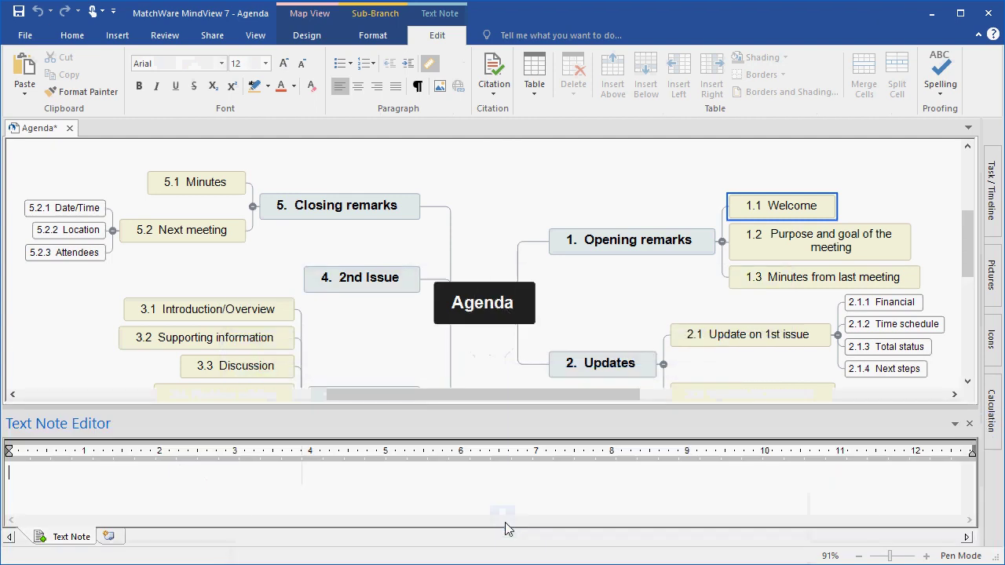
left_click(38, 473)
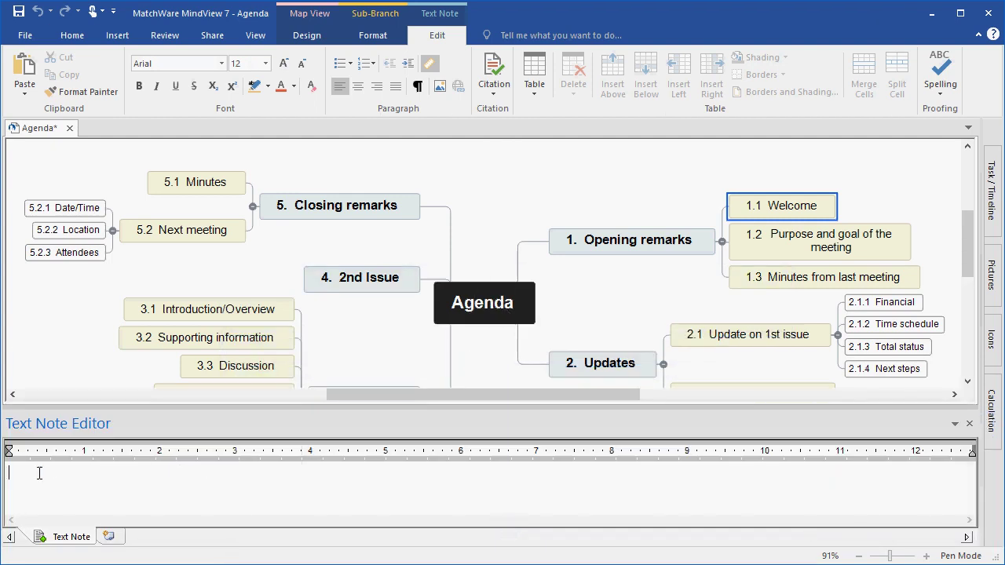
type("We would like to welcome the employees of GPS Incorporated to the quarterly employee update meeting.  In today's meeting we will be discussing and updating you all on future projects that we will be embarking on, current status of our company financial's, and a few important updates from our CEO. You will all receive a Meeting minutes document via email, so it is not necessary to take notes as your attention is most important .")
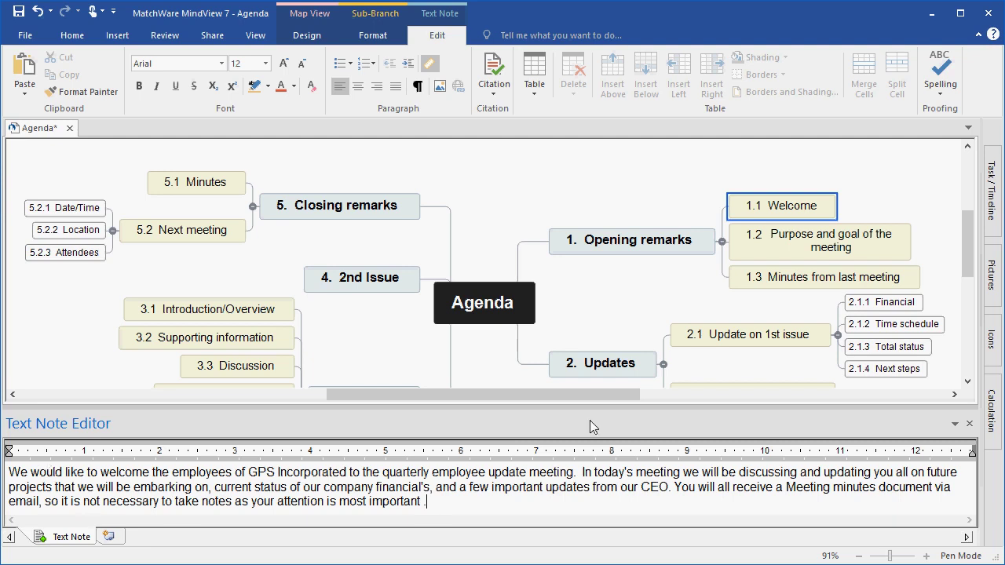
left_click(969, 423)
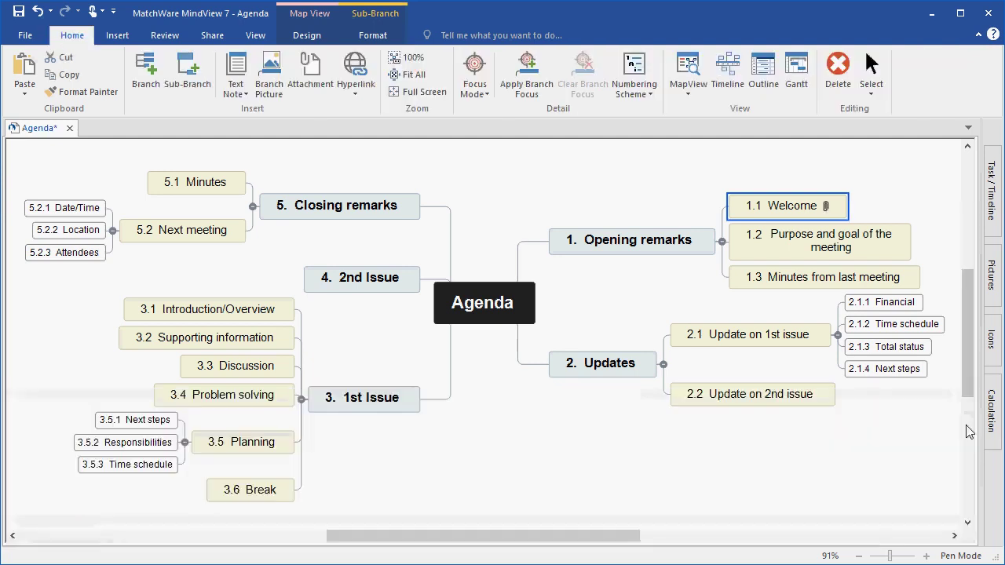
scroll(754, 343, "up", 3)
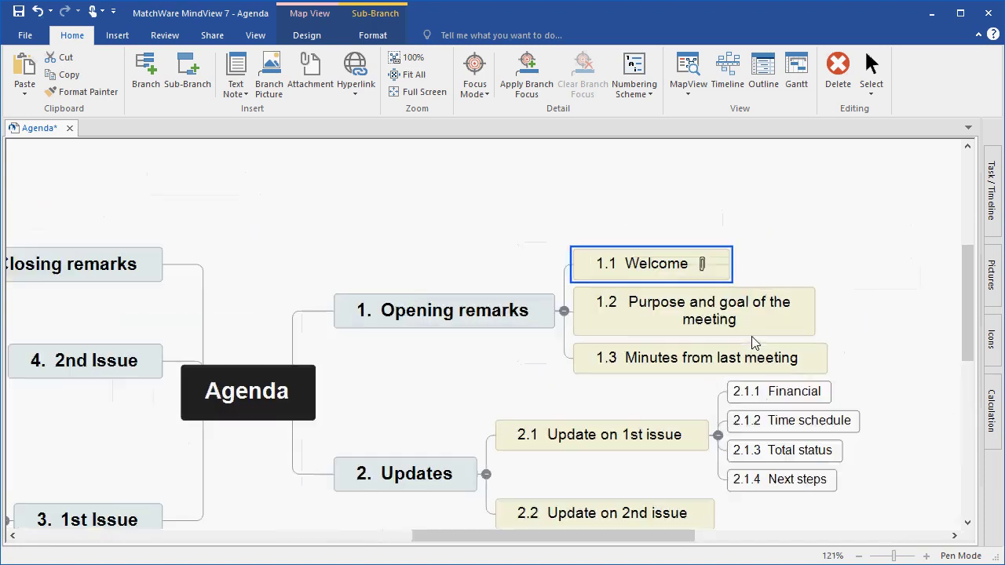
scroll(753, 344, "up", 2)
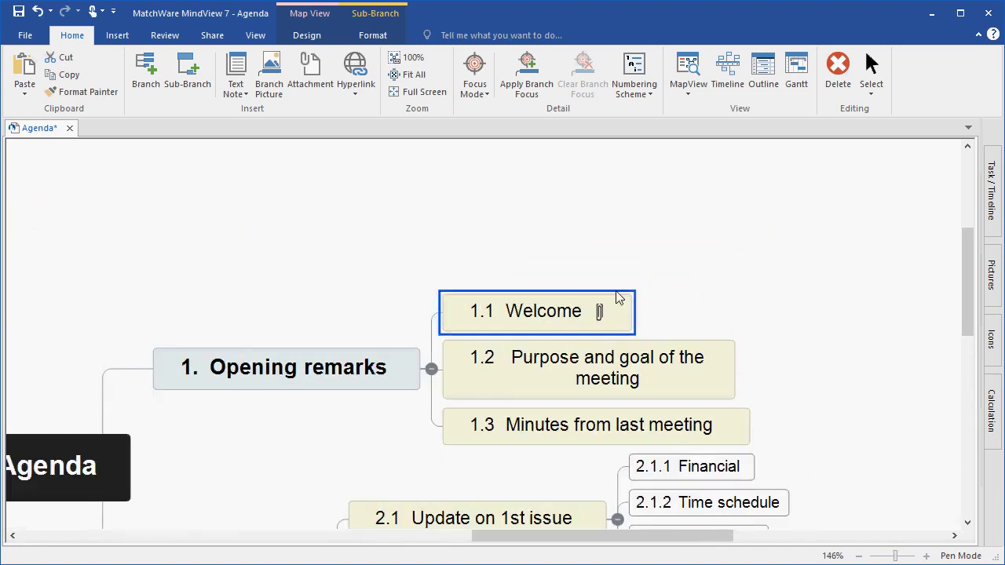
mouse_move(599, 316)
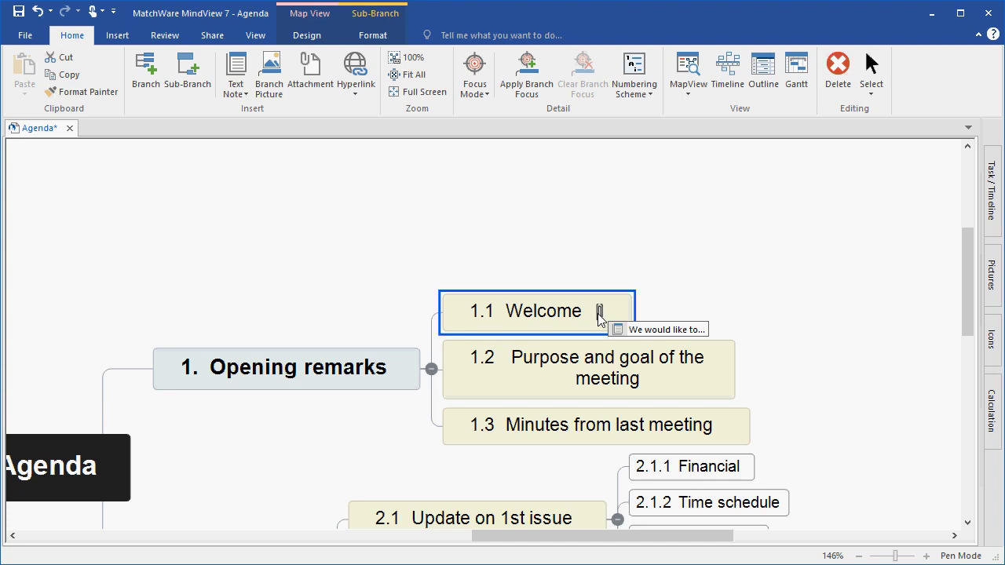
left_click(636, 333)
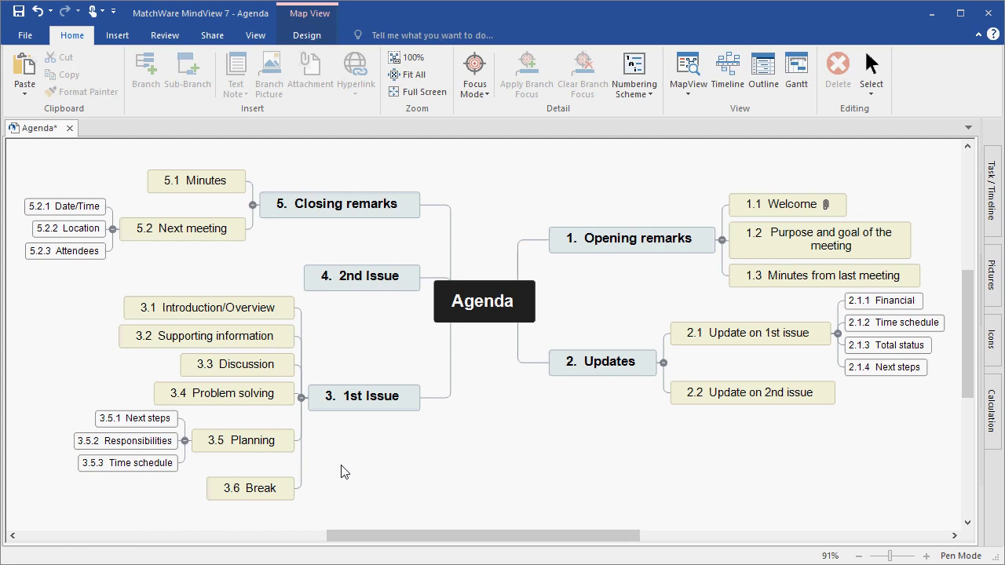
- Attach the PDF file Minutes from Last Meeting to branch 1.3, Minutes from last meeting, and check the attachment
left_click(801, 280)
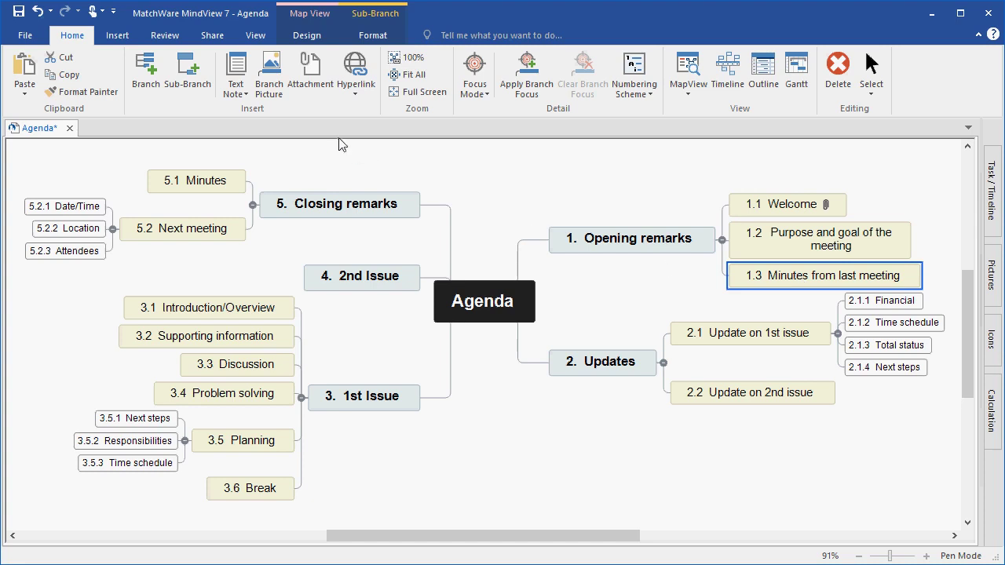
left_click(306, 82)
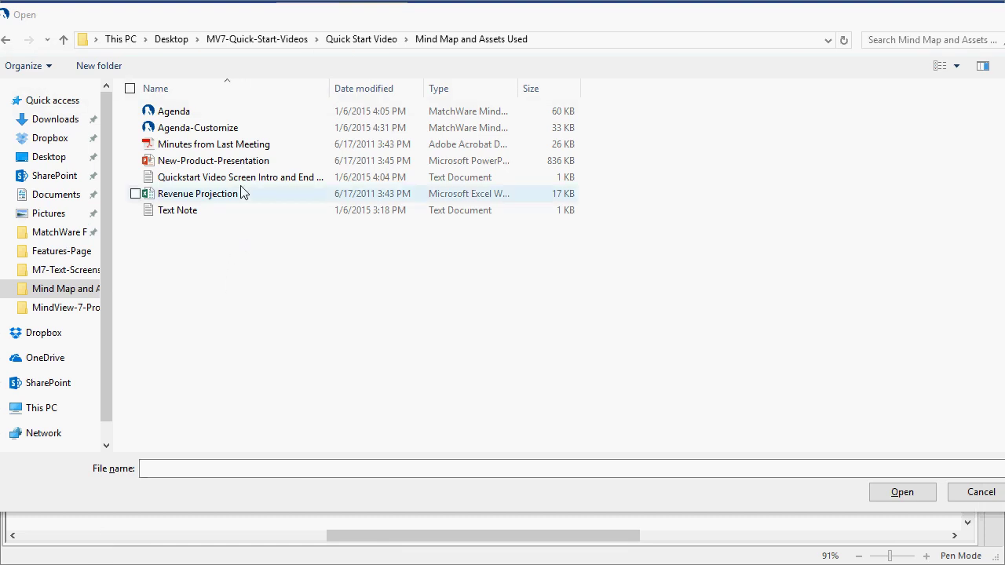
left_click(254, 147)
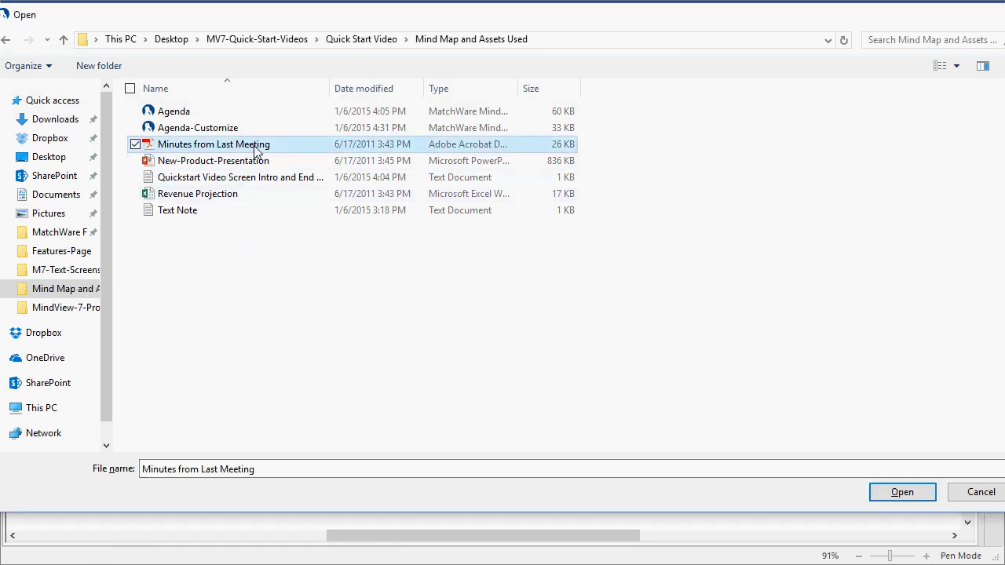
left_click(892, 498)
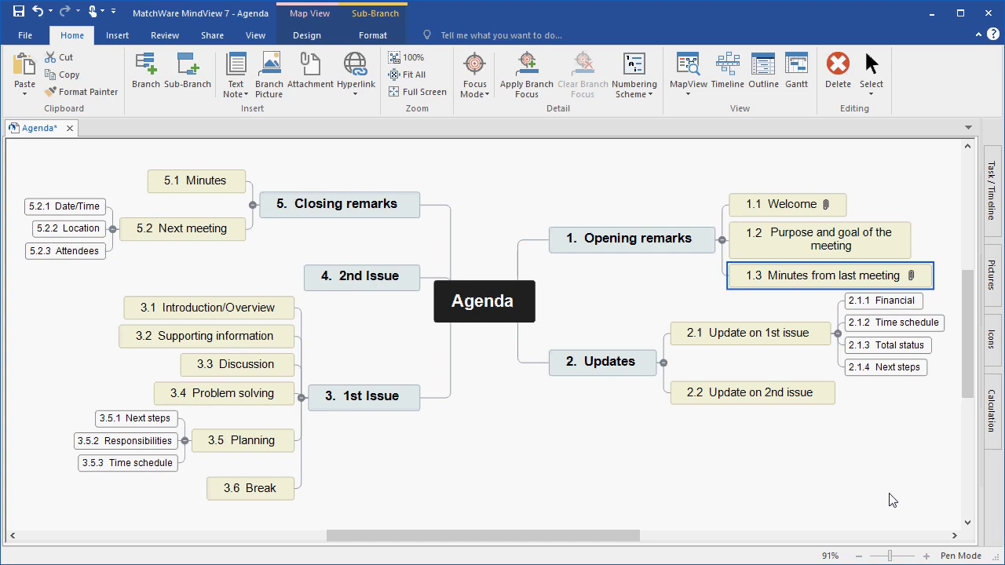
scroll(892, 501, "up", 7)
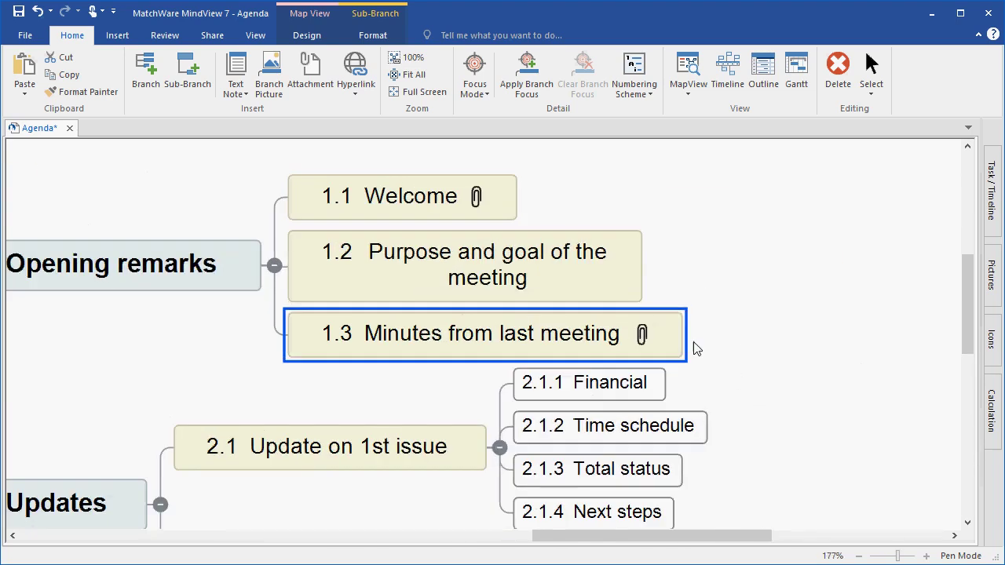
mouse_move(643, 336)
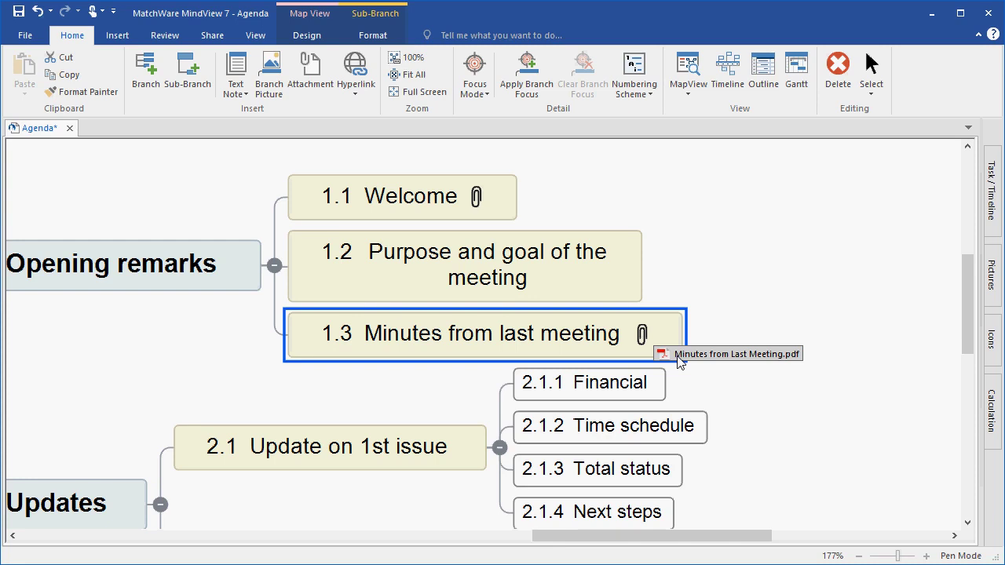
- Attach the Excel file Revenue Projection to the Financial sub-branch, and fit the whole map in view
left_click(635, 394)
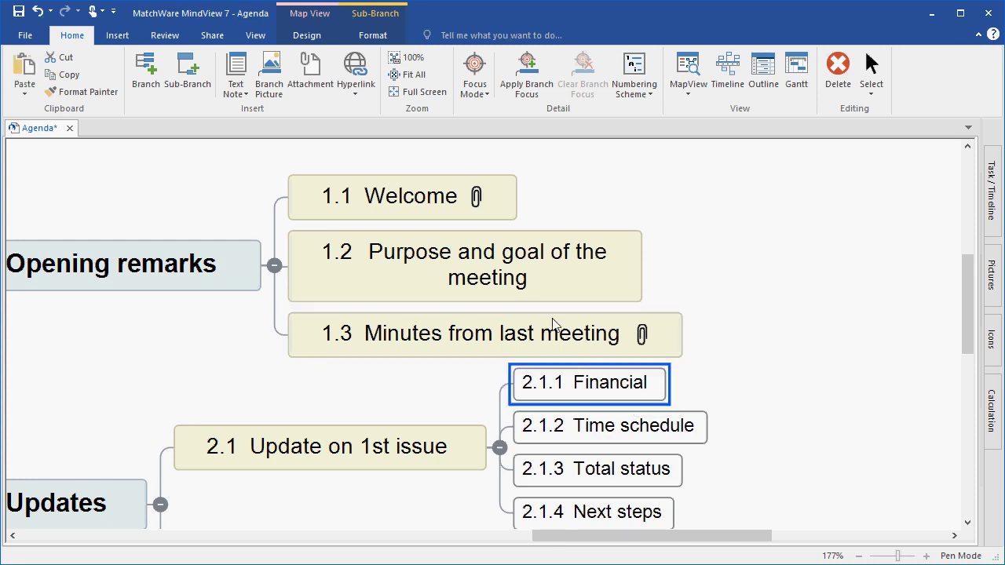
left_click(309, 78)
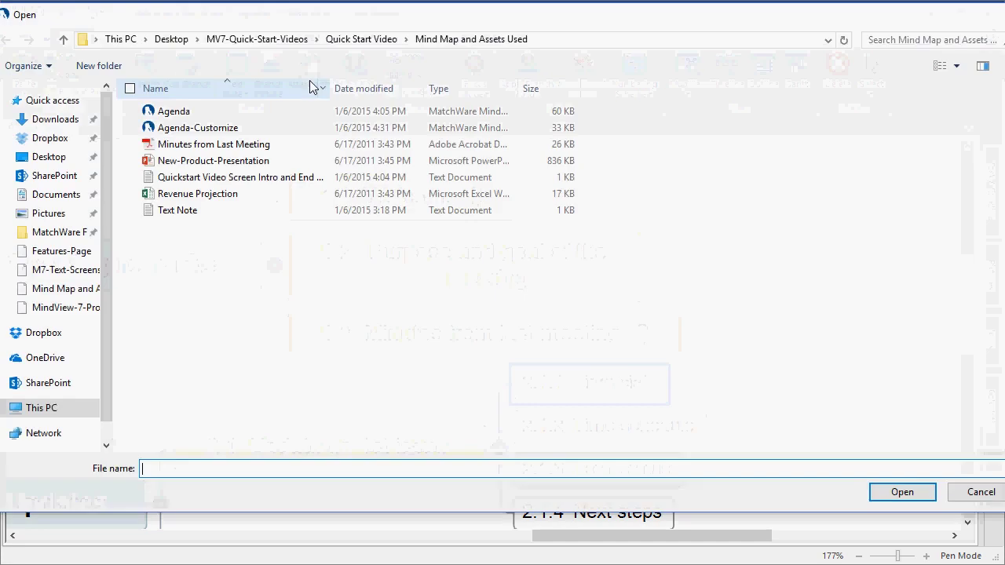
left_click(251, 198)
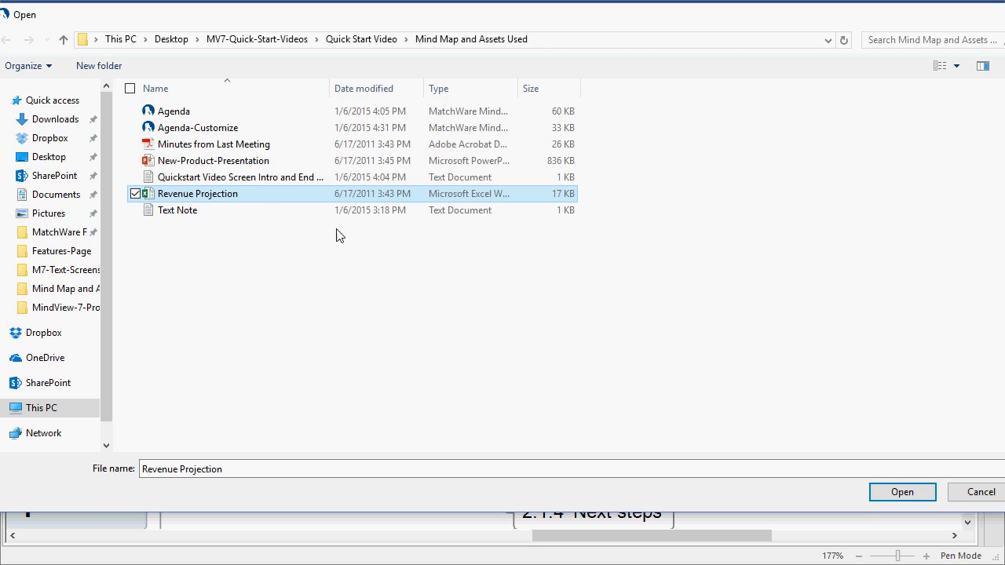
left_click(902, 493)
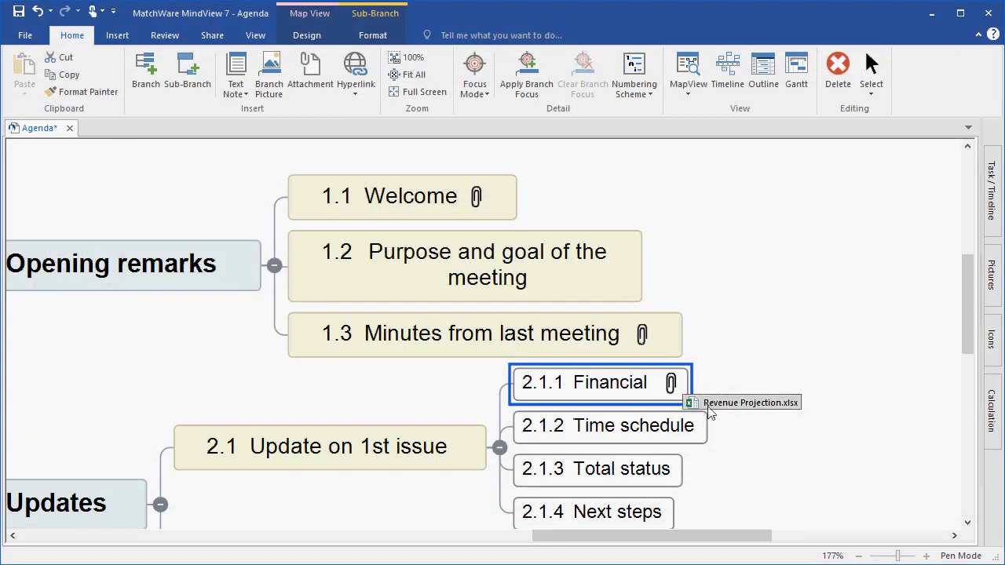
left_click(789, 336)
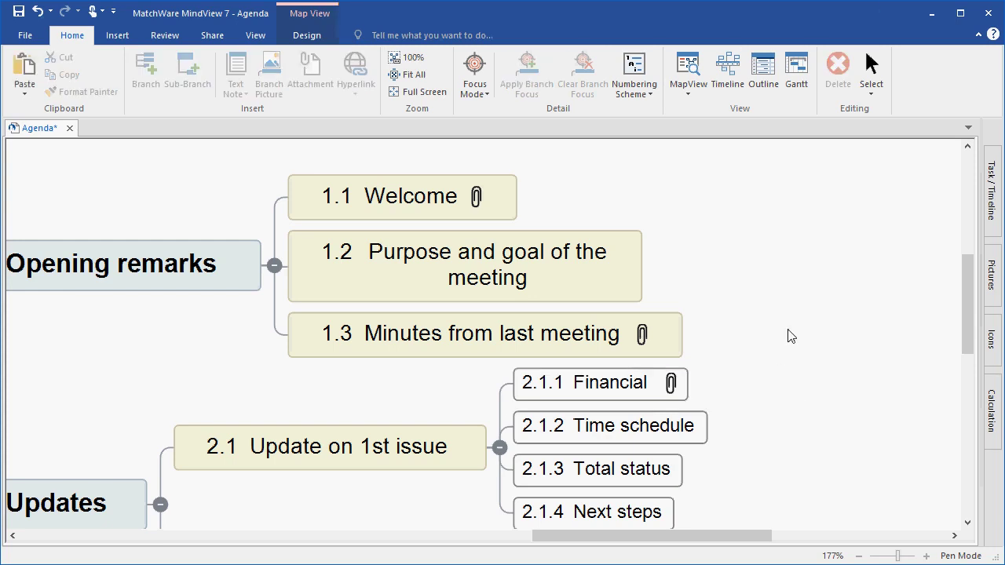
left_click(414, 76)
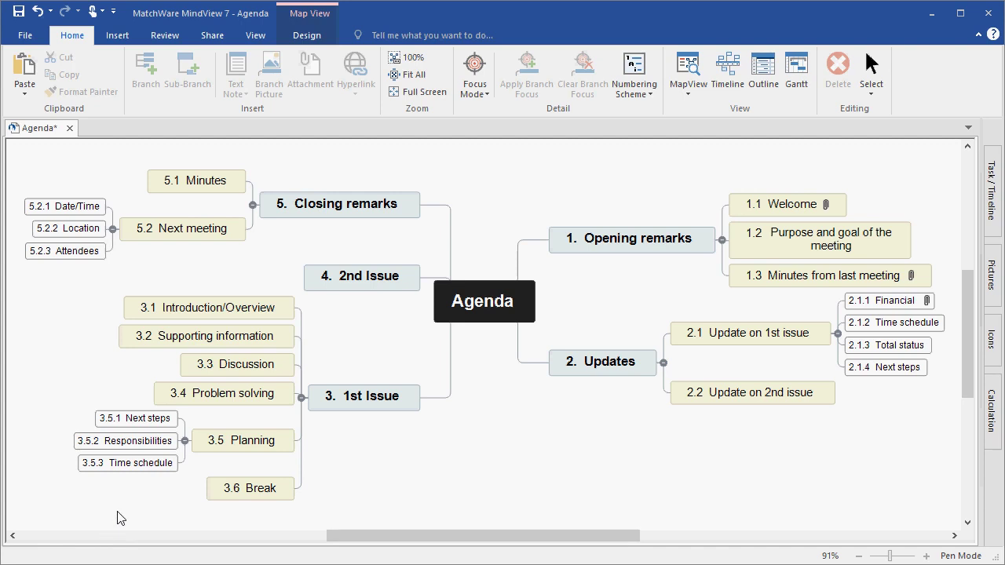
- View the agenda map in the Top Down layout and in the Left/Right layout
left_click(255, 36)
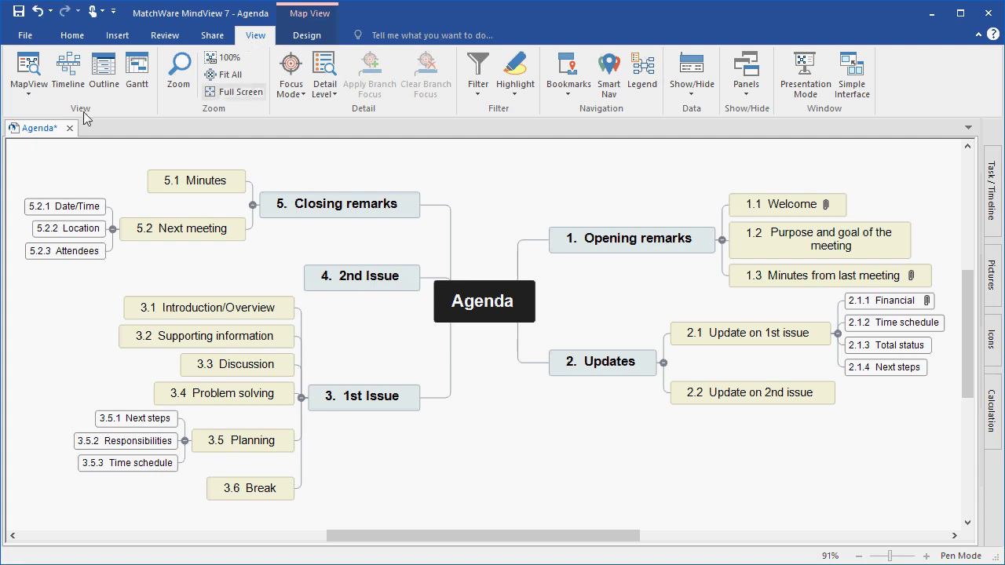
left_click(31, 95)
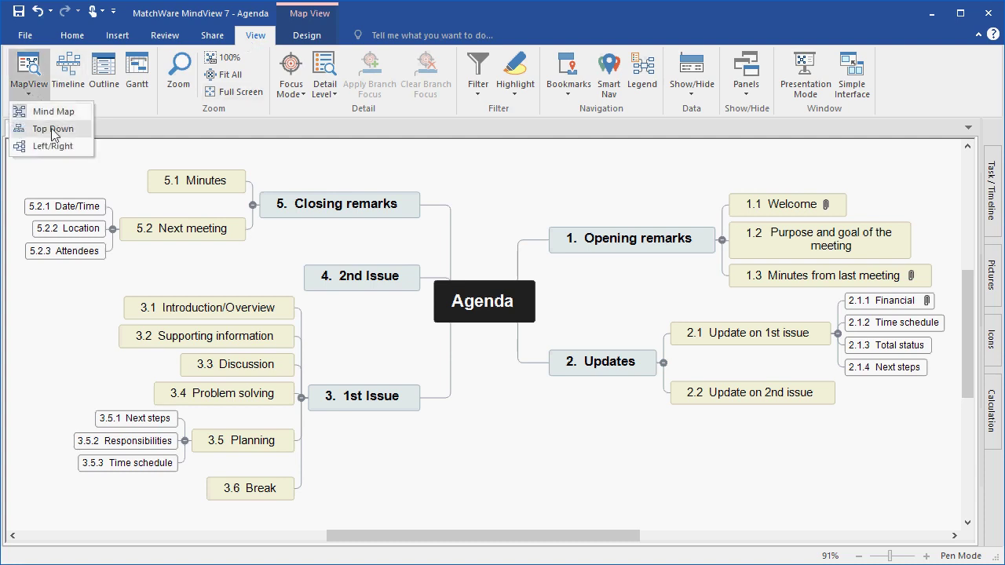
left_click(53, 130)
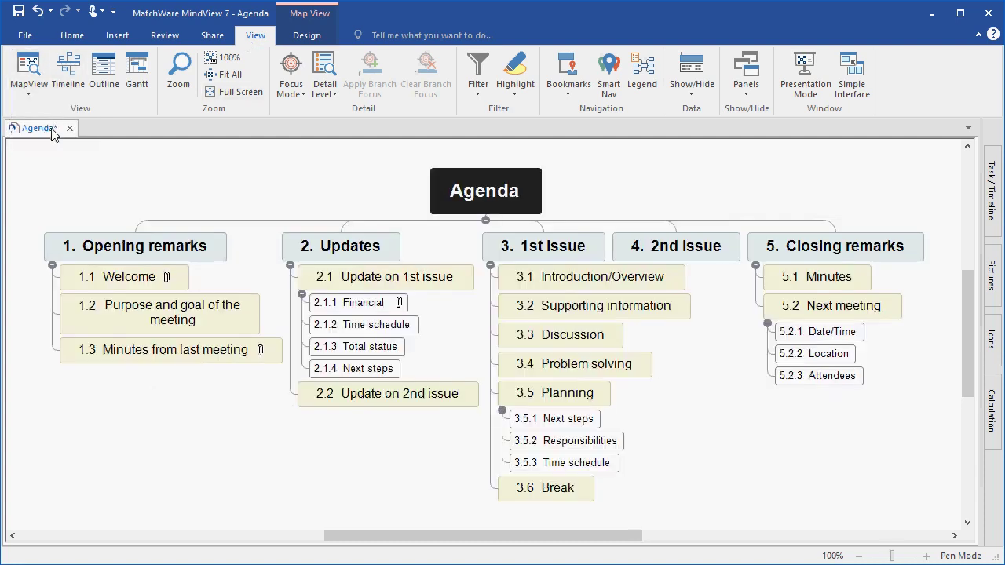
left_click(30, 93)
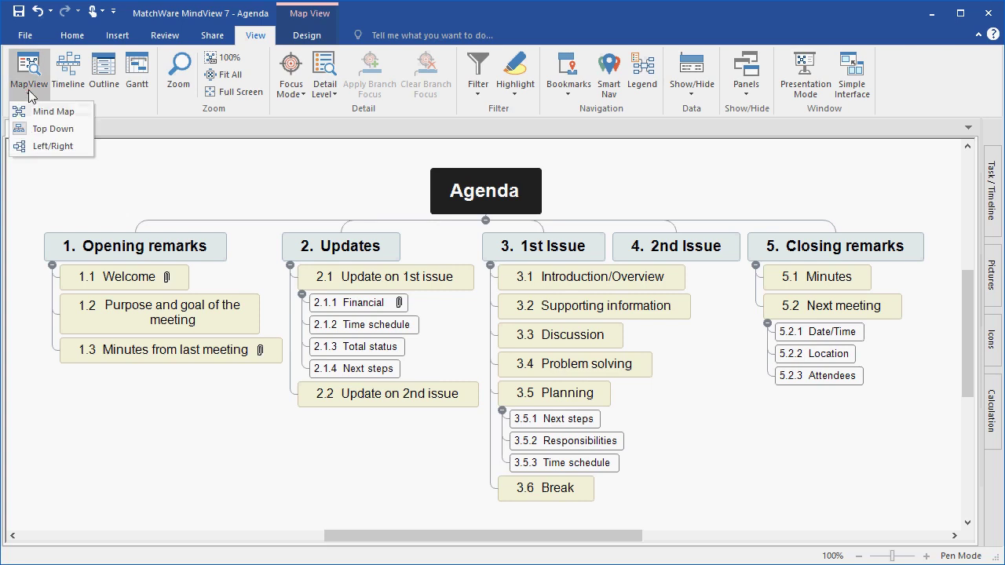
left_click(53, 147)
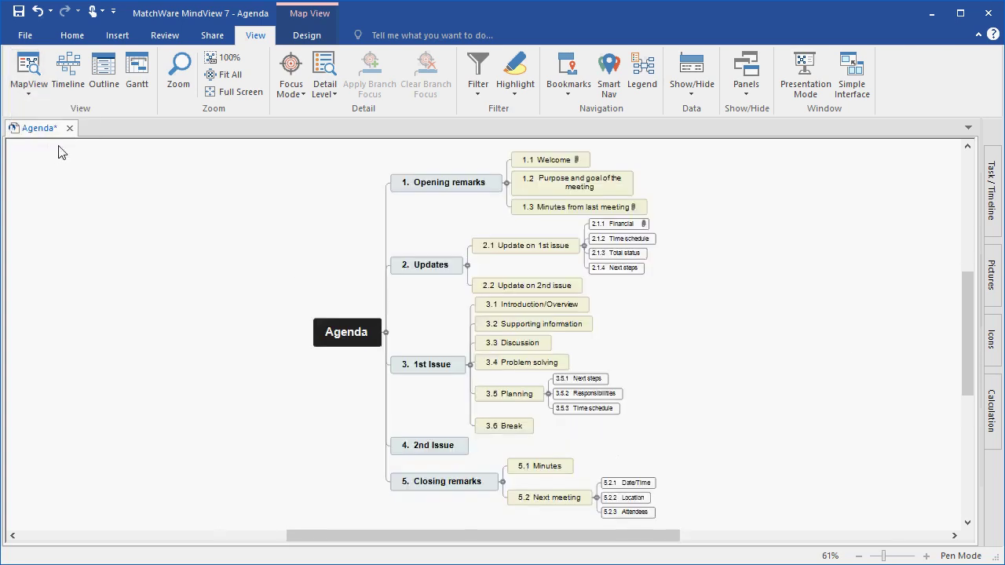
- View the agenda as an outline, and return to the Mind Map layout
left_click(105, 79)
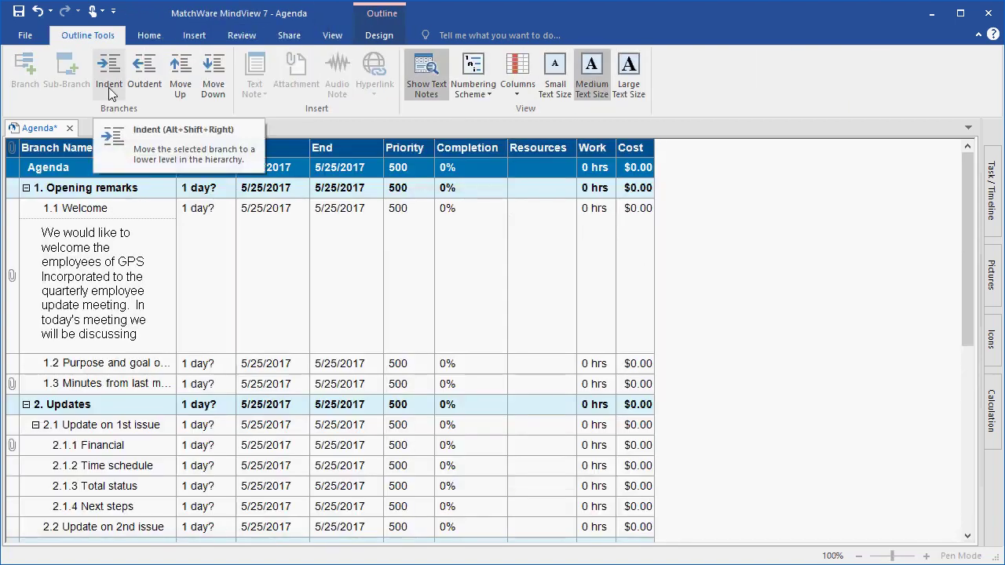
left_click(333, 36)
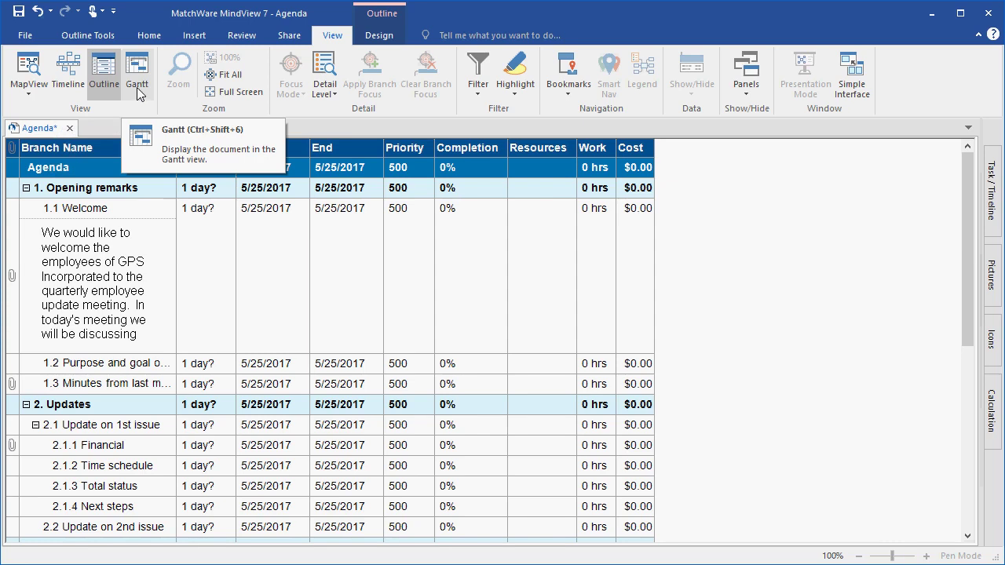
left_click(28, 95)
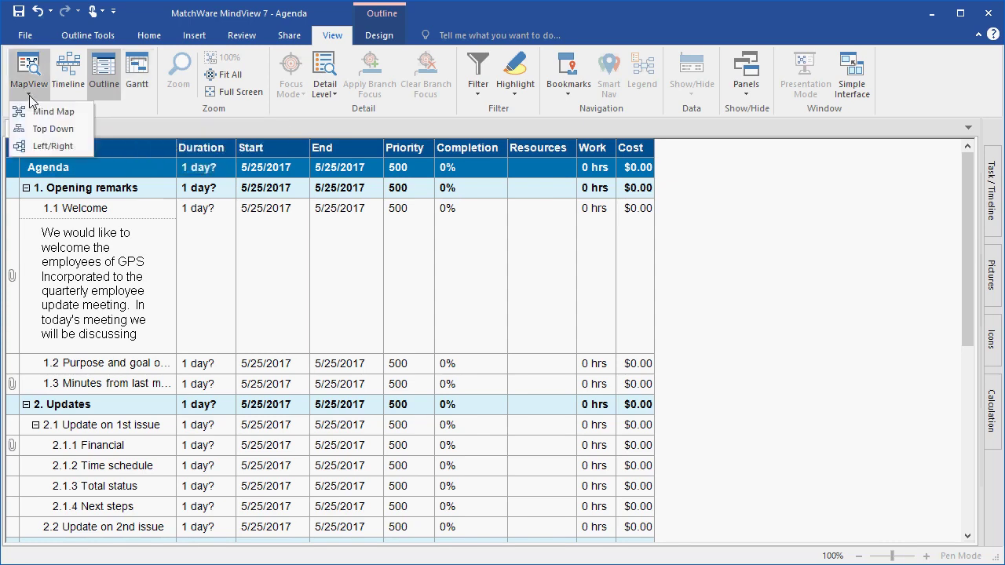
left_click(40, 111)
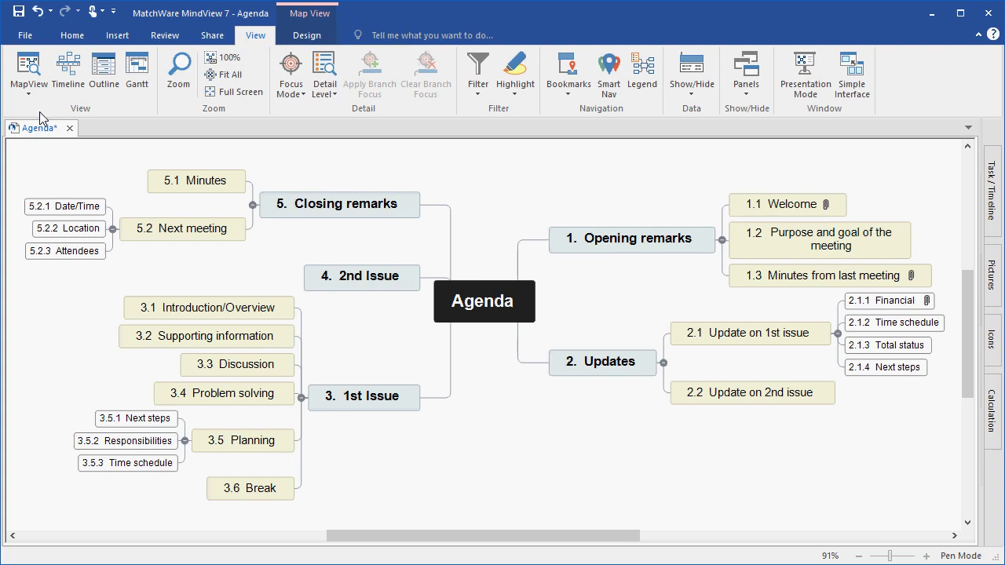
- Apply the map style with a red root and dark blue main branches to the agenda map
left_click(73, 35)
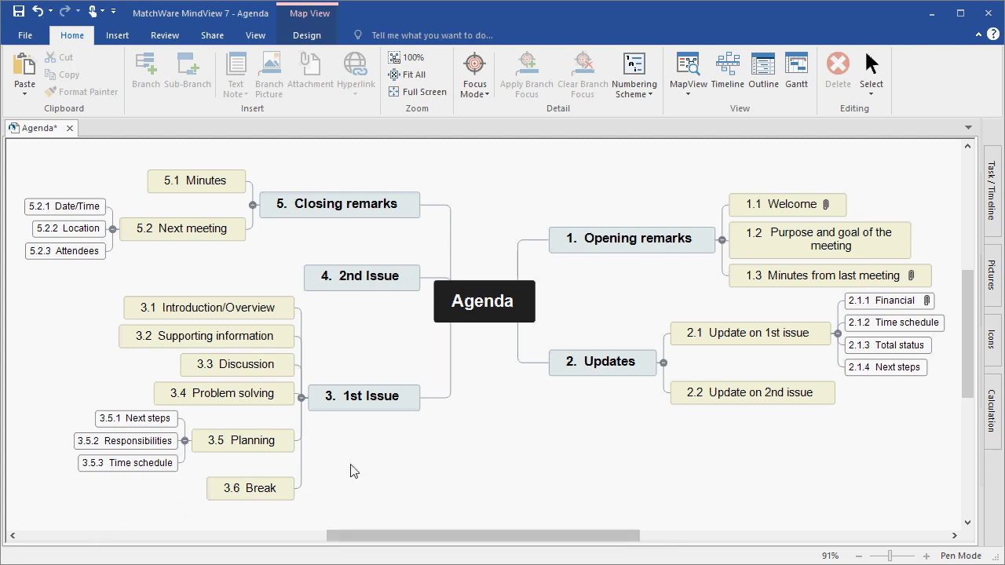
left_click(319, 37)
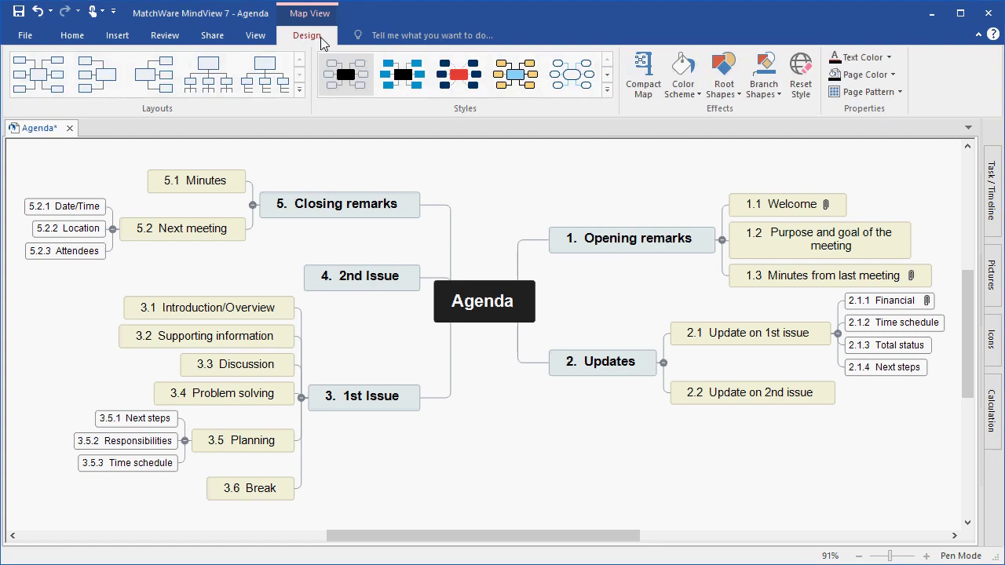
left_click(608, 91)
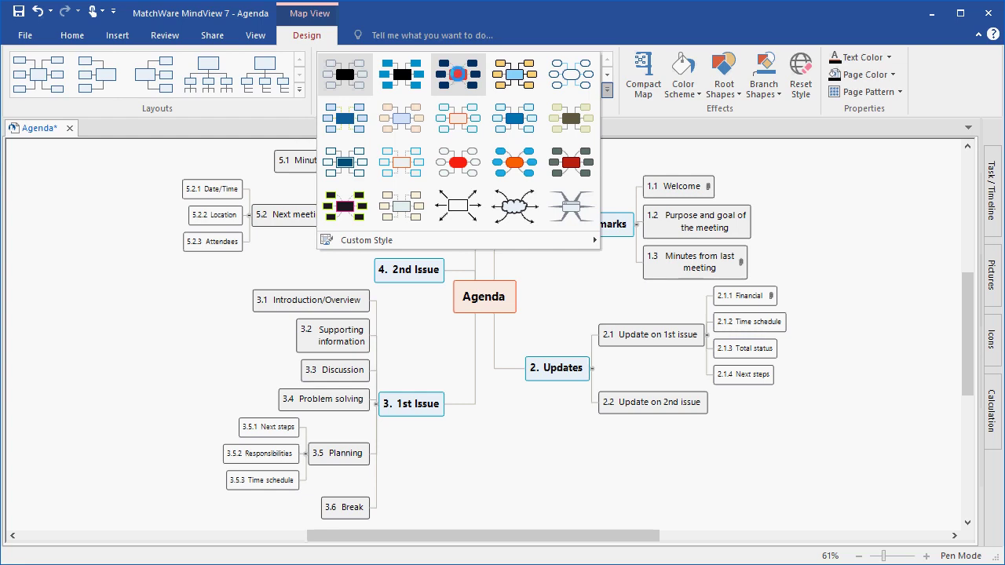
left_click(458, 75)
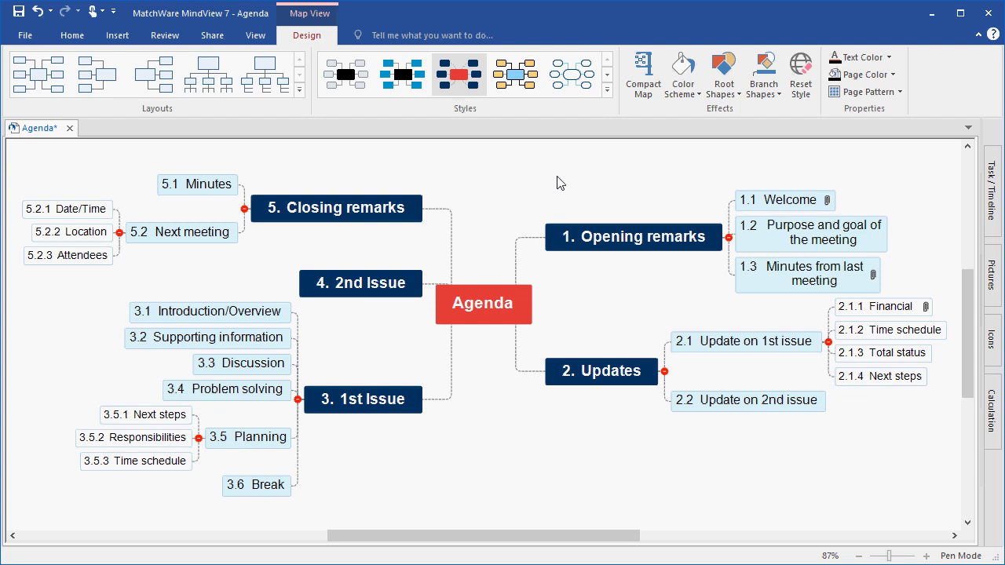
- Select the Opening remarks branch together with its three sub-branches, and clear the selection
left_click(608, 236)
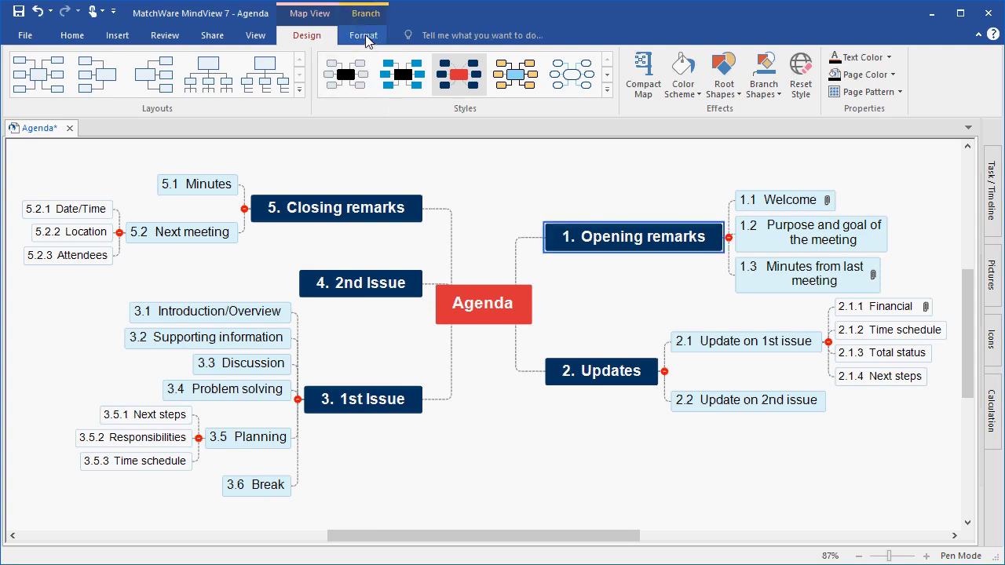
left_click(449, 181)
left_click_drag(636, 173, 789, 302)
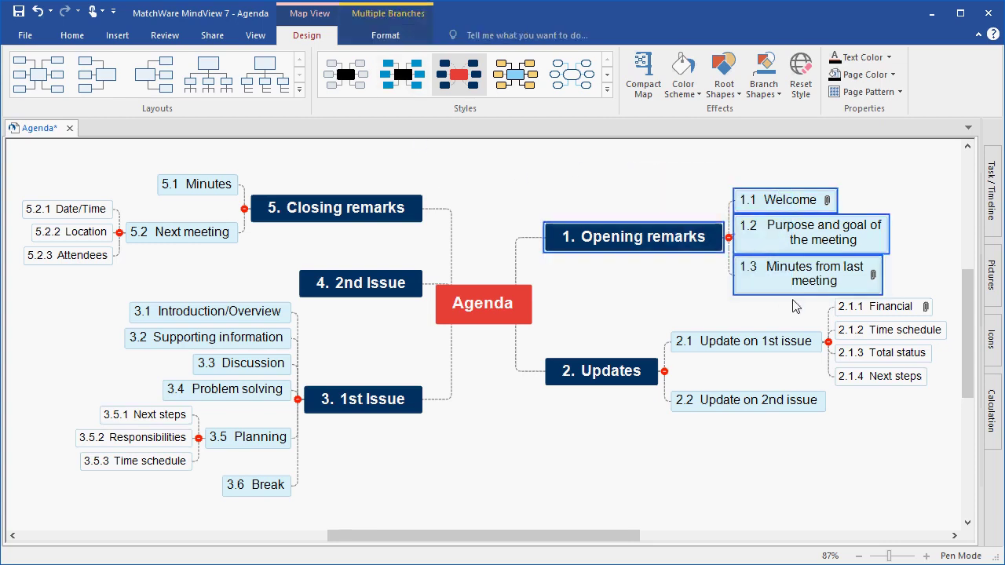
left_click(649, 197)
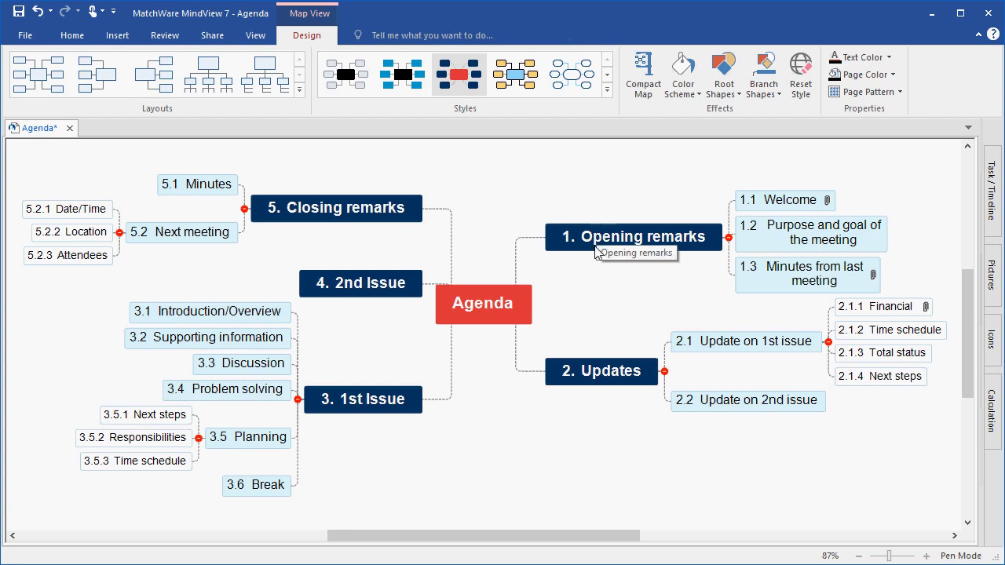
- Open the branch color schemes for the Updates branch
left_click(588, 373)
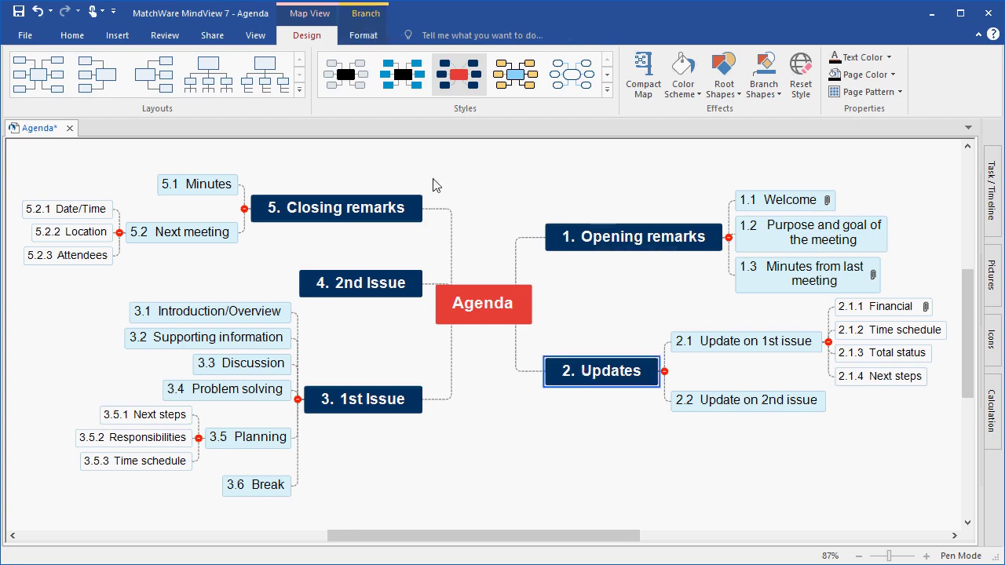
left_click(361, 36)
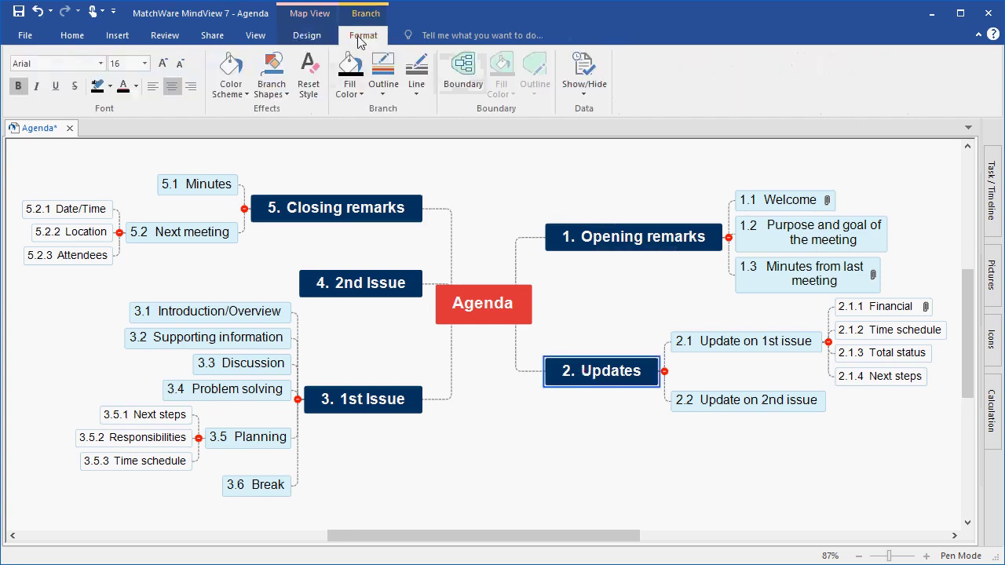
left_click(227, 91)
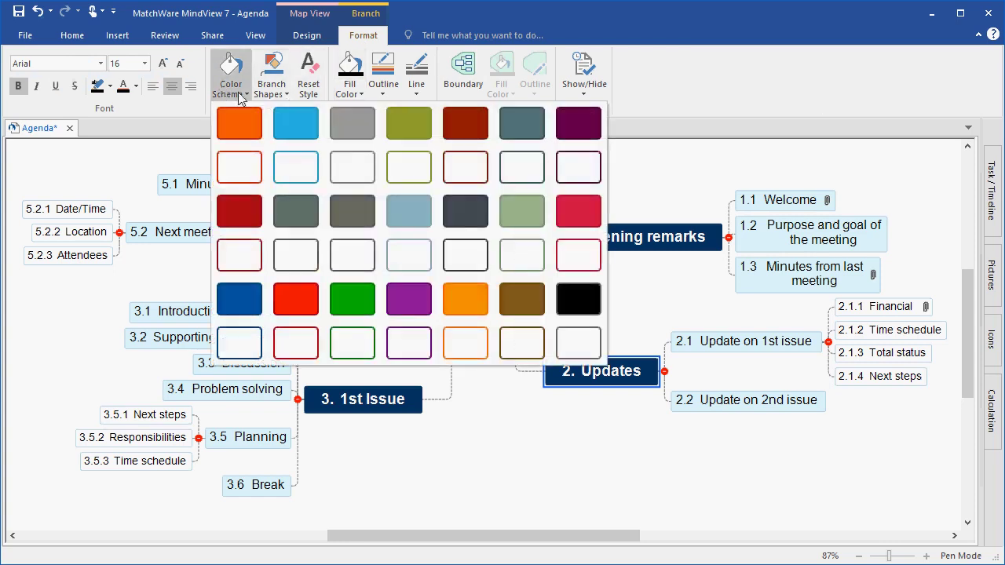